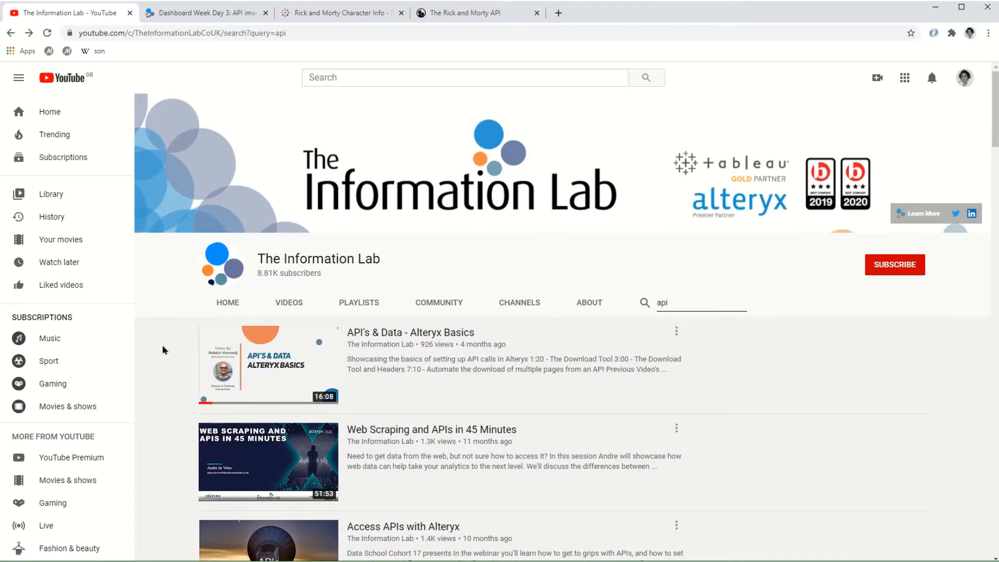
- Look through the channel's API videos and the Data School article on API image extraction with Alteryx
scroll(164, 349, down, 8)
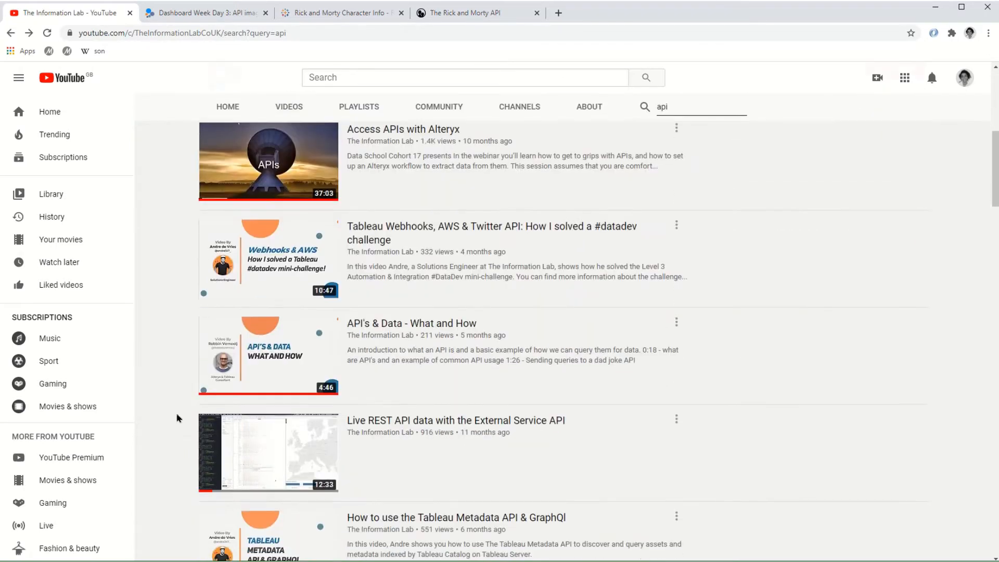
click(195, 16)
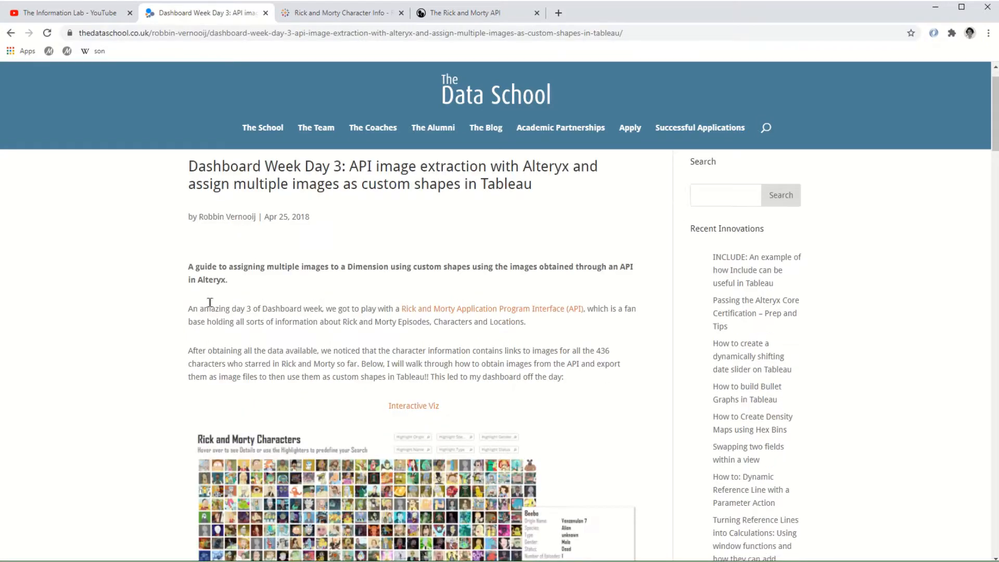
scroll(210, 302, down, 2)
scroll(202, 353, down, 2)
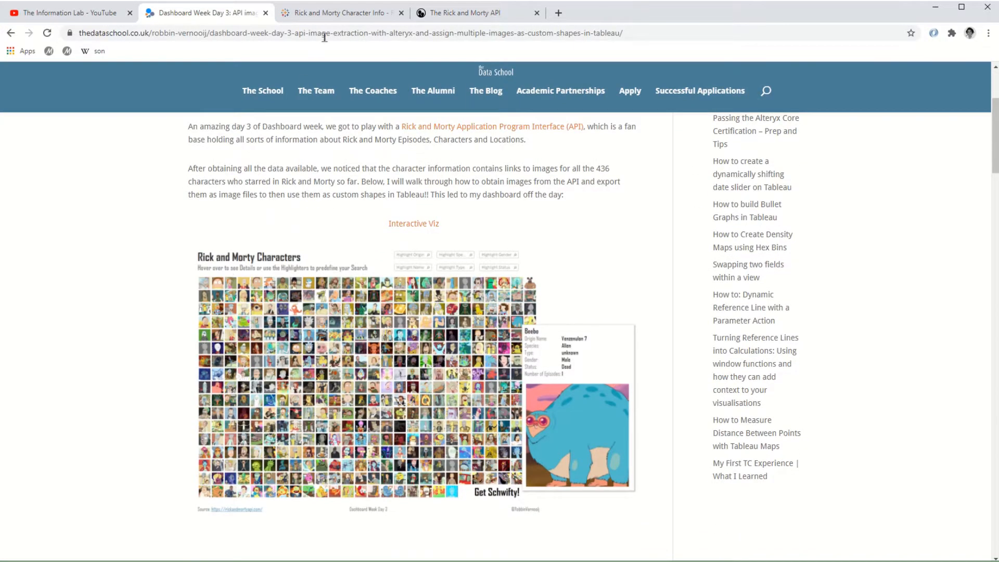
- Show the details of the first character, Rick Sanchez, in the Rick and Morty Characters dashboard on Tableau Public
click(332, 14)
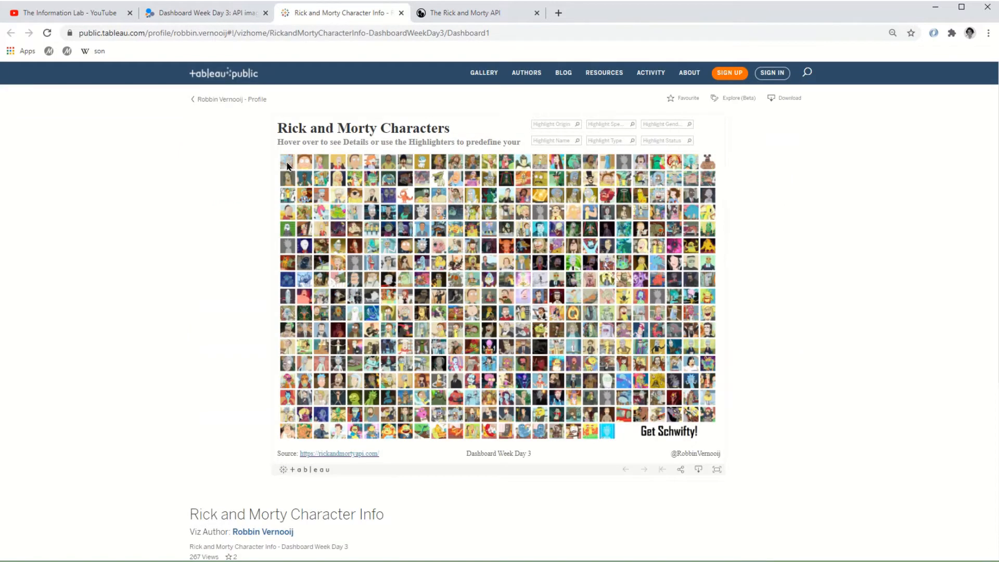
mouse_move(288, 166)
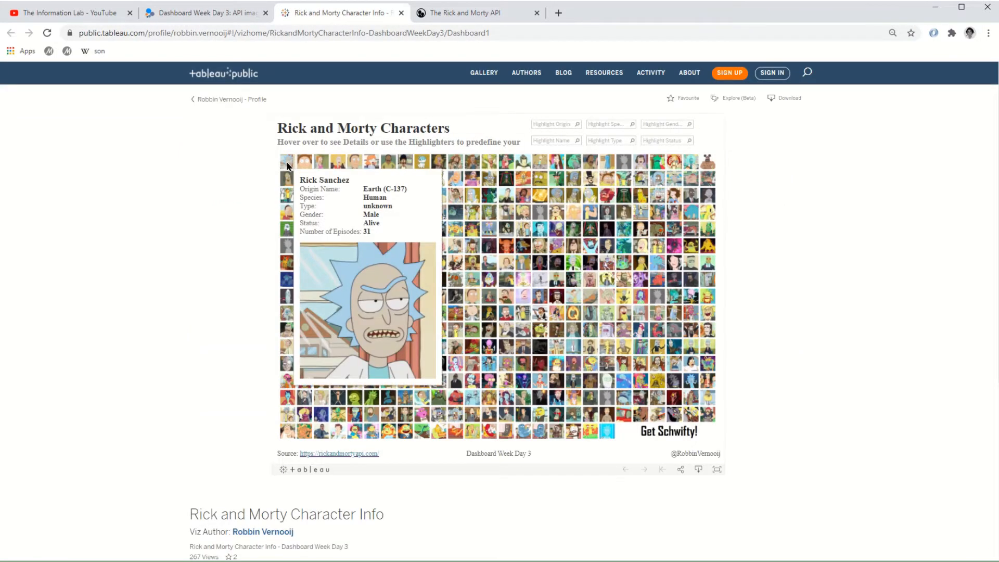
- Open Yaarb's API record from the Rick and Morty API homepage and view the avatar image it links to
click(470, 14)
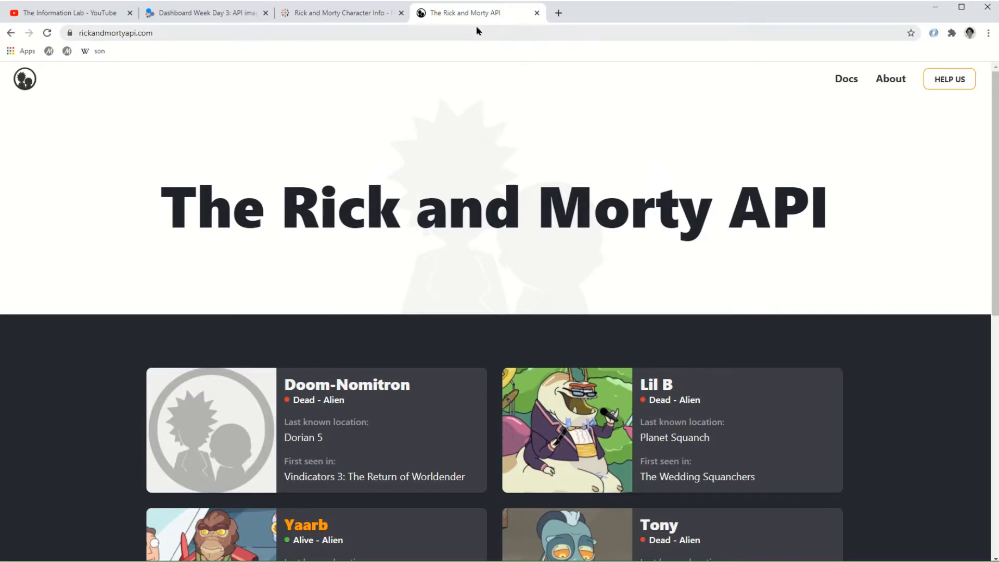
scroll(412, 237, down, 4)
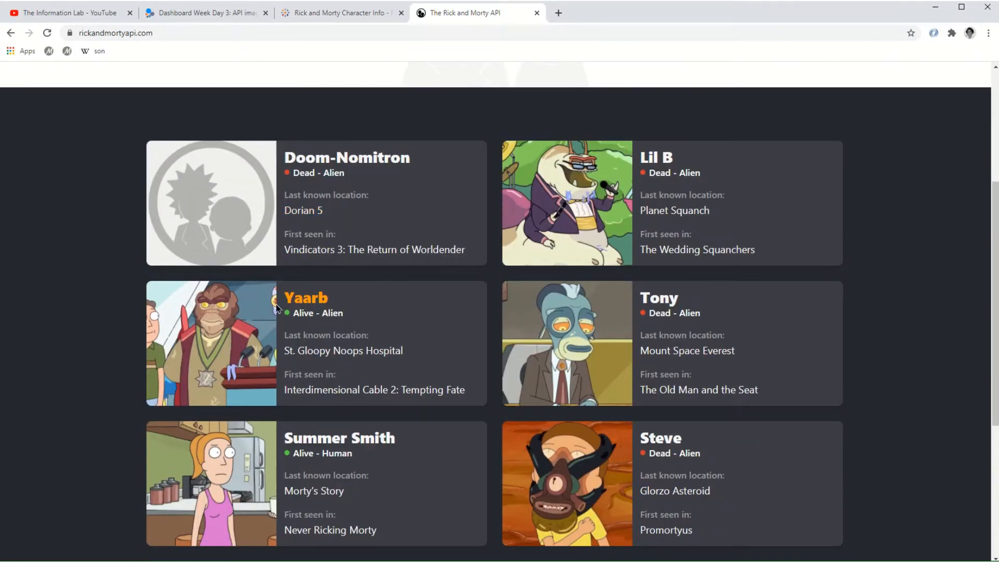
middle_click(313, 301)
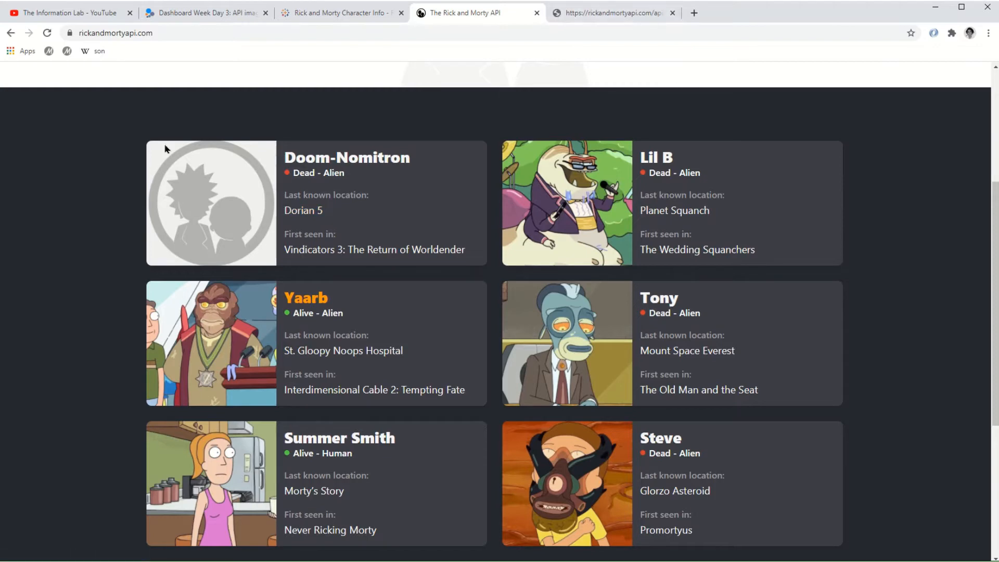
click(607, 12)
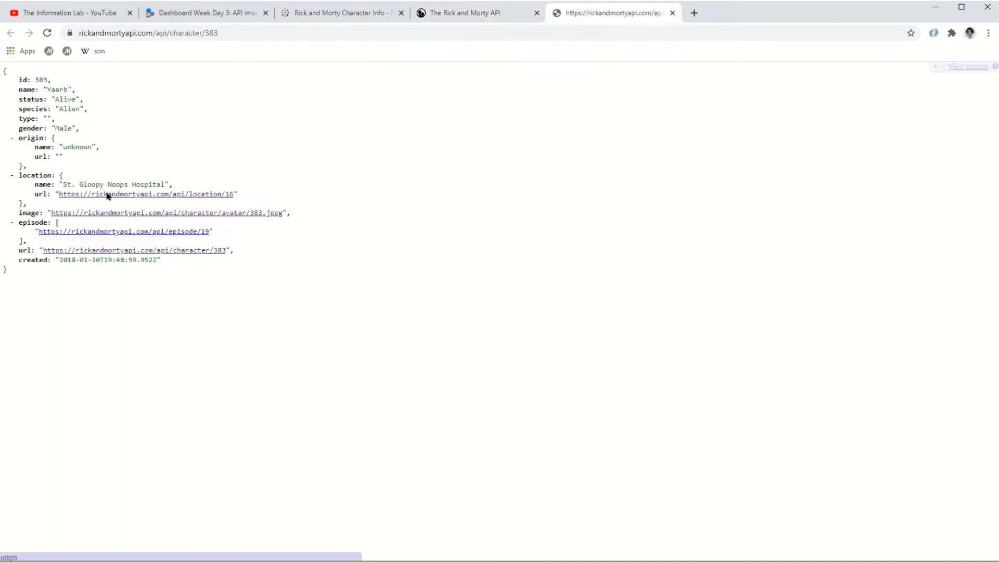
click(79, 215)
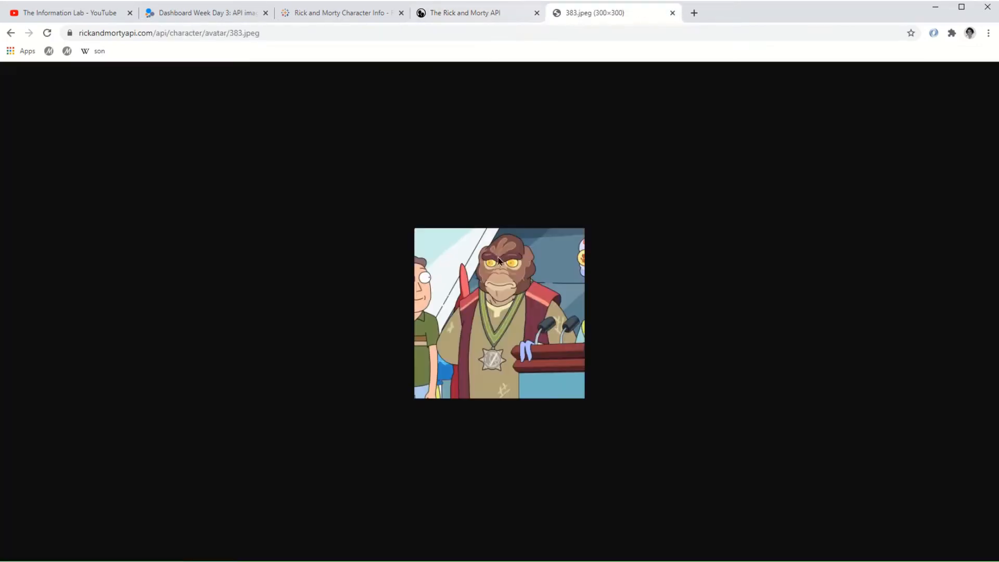
click(501, 14)
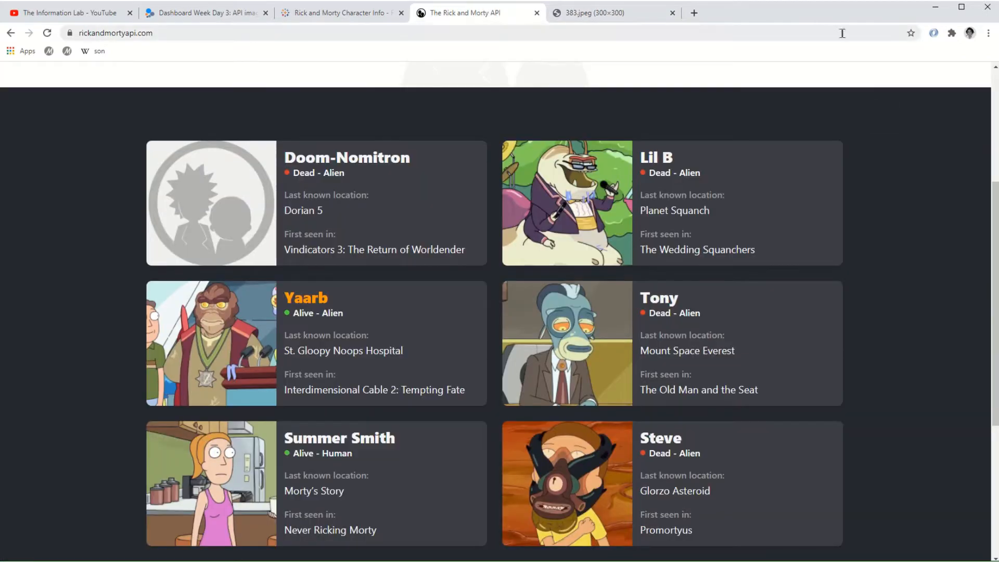
scroll(942, 164, up, 5)
click(845, 80)
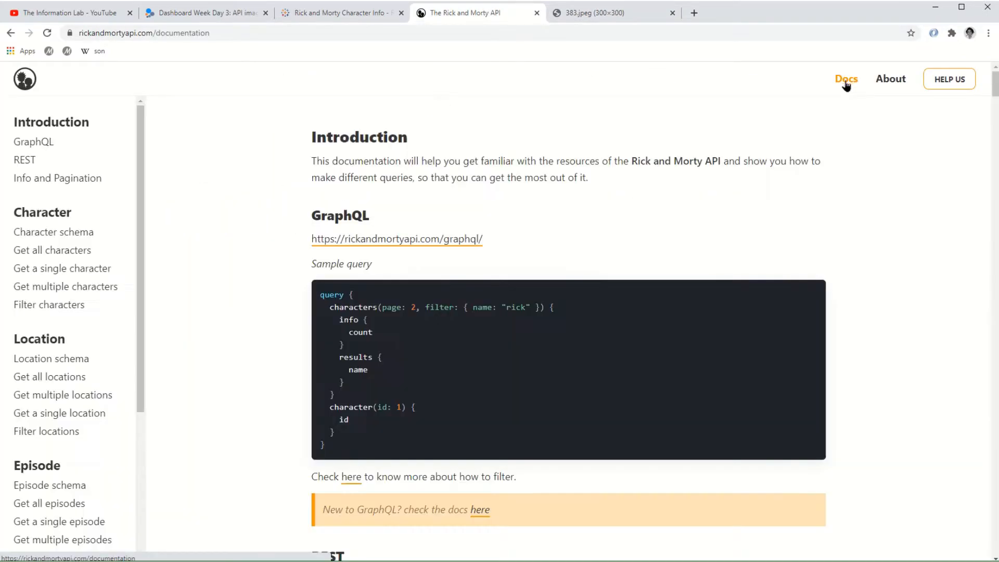
scroll(289, 289, down, 9)
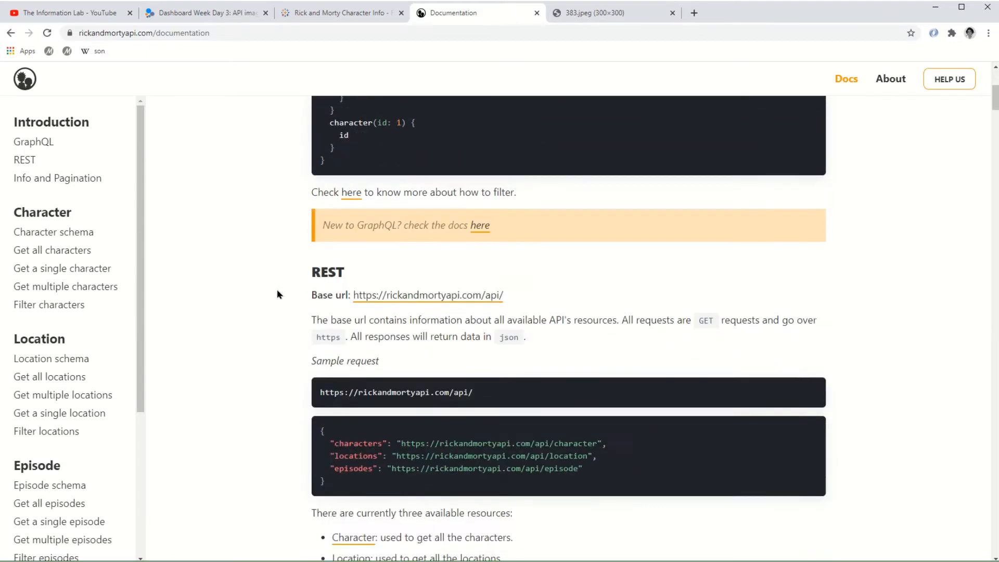
scroll(277, 295, down, 8)
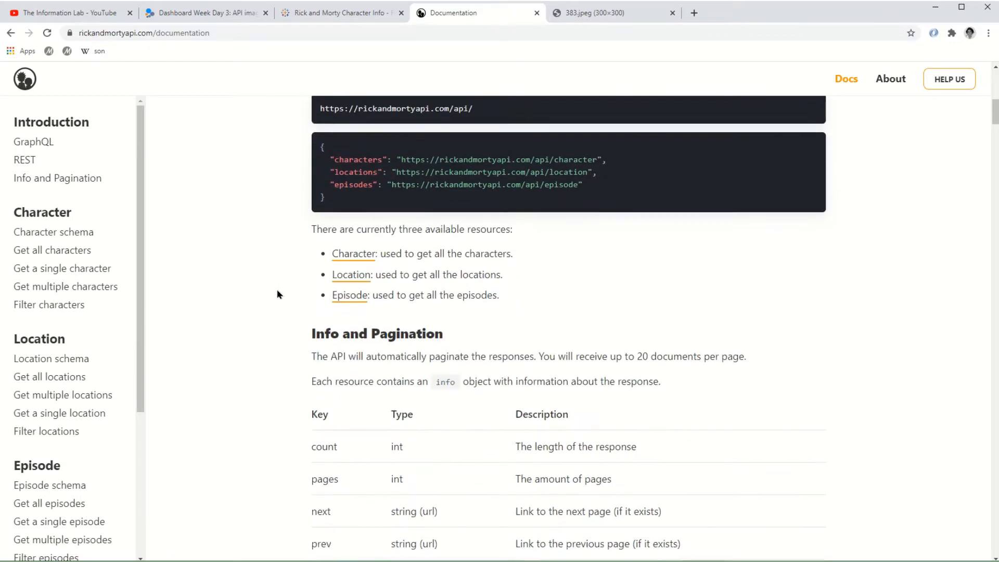
scroll(278, 294, down, 2)
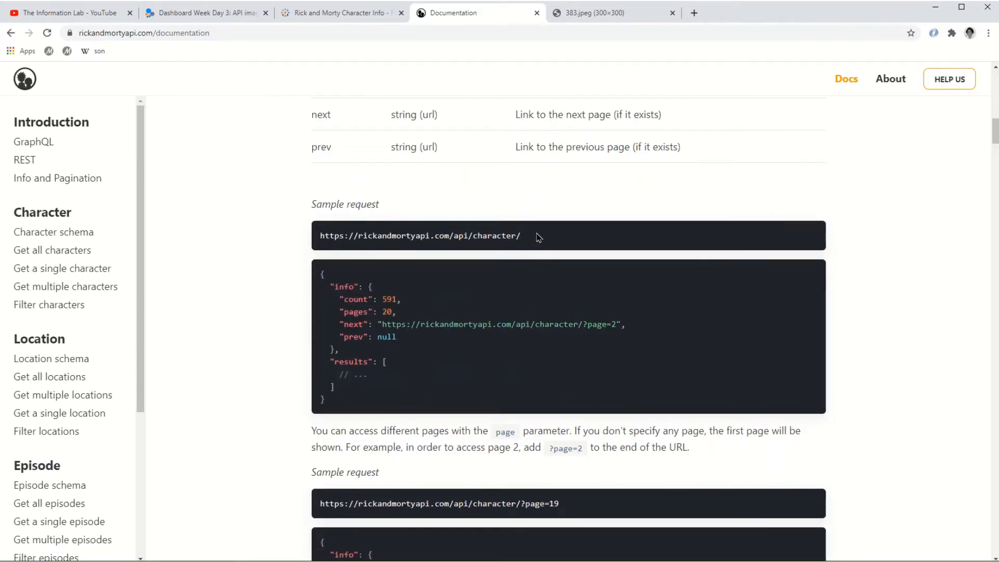
drag(539, 237, 318, 242)
key(ctrl+c)
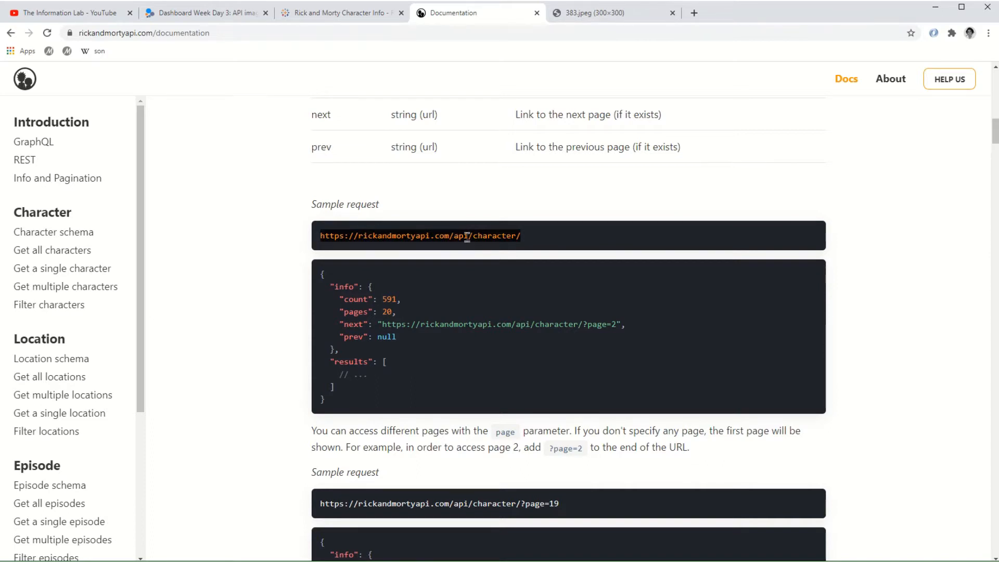
- Examine the documentation's character schema and the pagination note on how many documents each page returns
scroll(301, 417, down, 15)
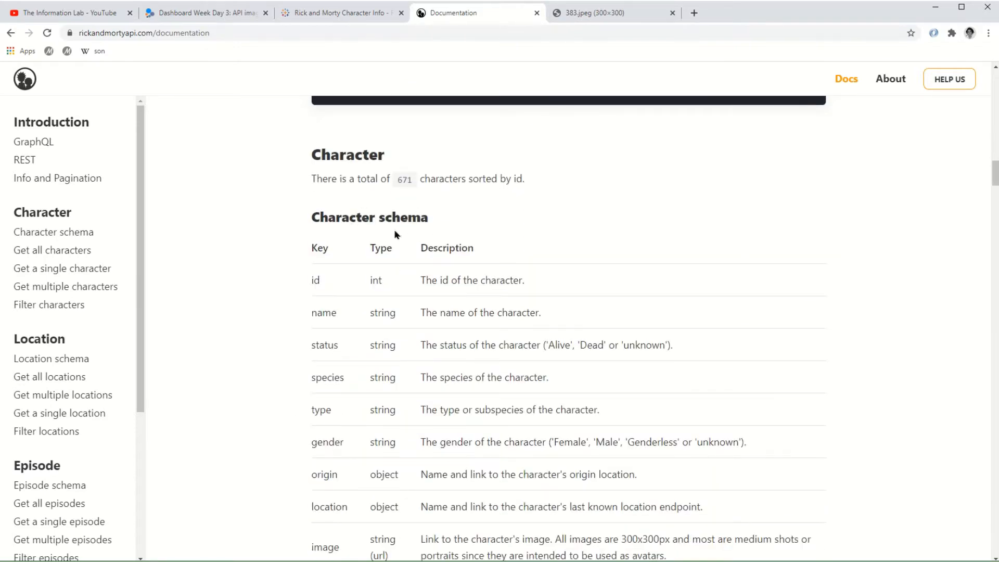
scroll(364, 348, down, 3)
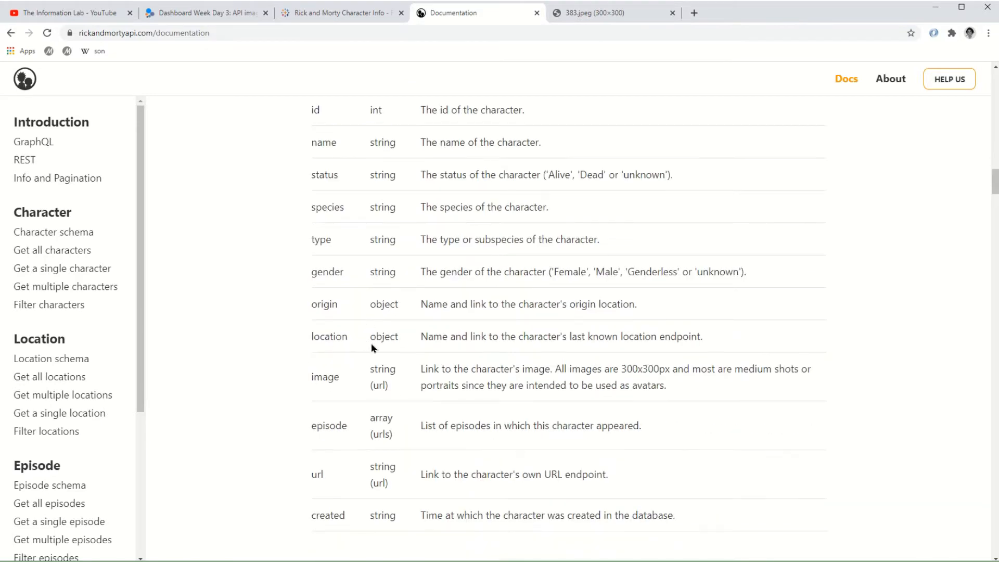
scroll(370, 341, up, 15)
scroll(374, 338, up, 4)
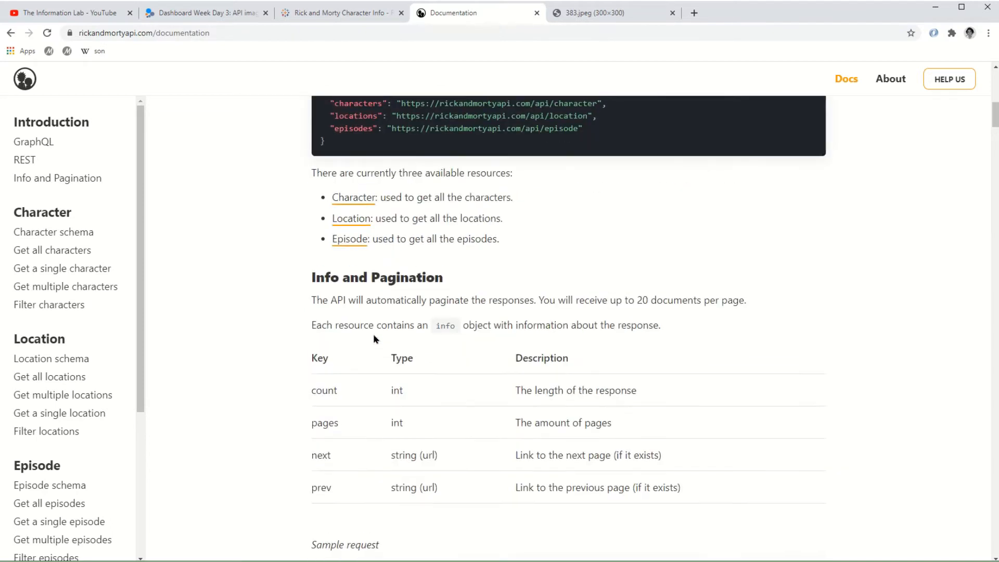
drag(538, 301, 749, 305)
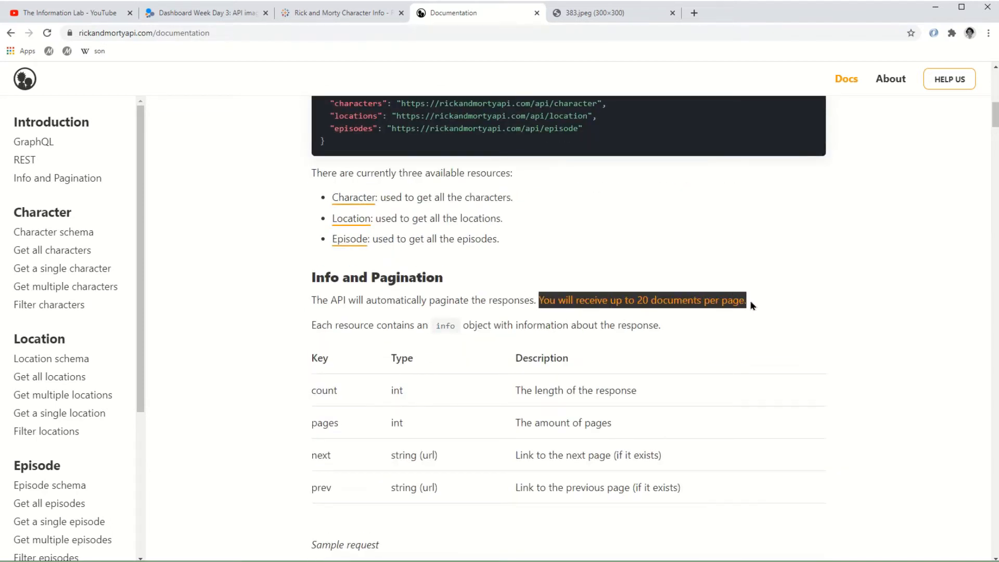
click(778, 309)
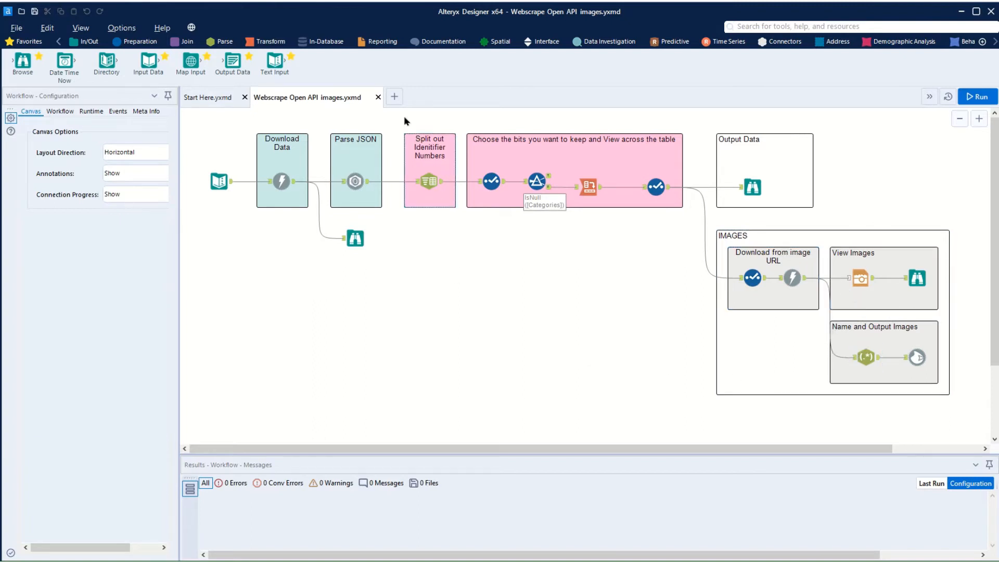
click(394, 96)
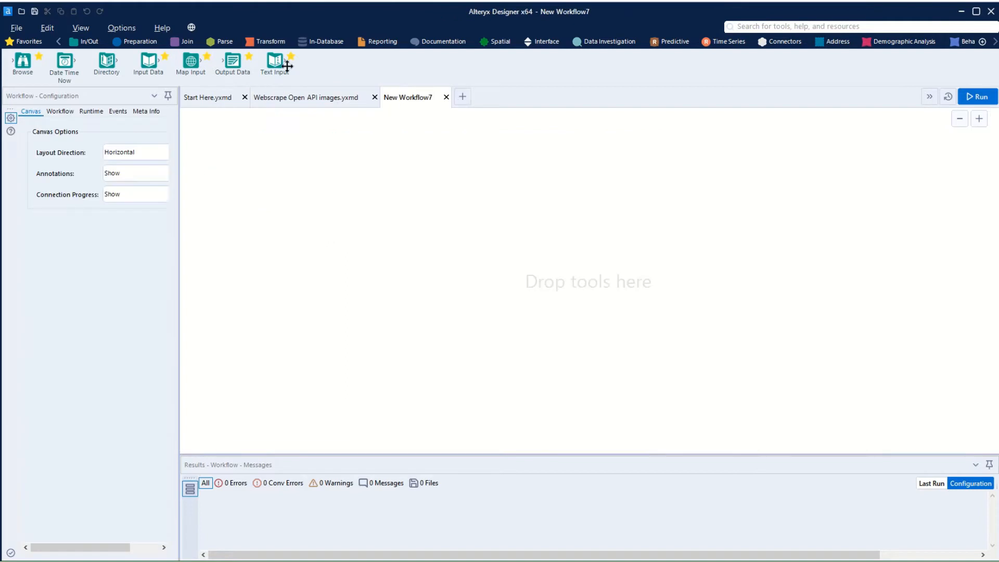
drag(274, 61, 241, 163)
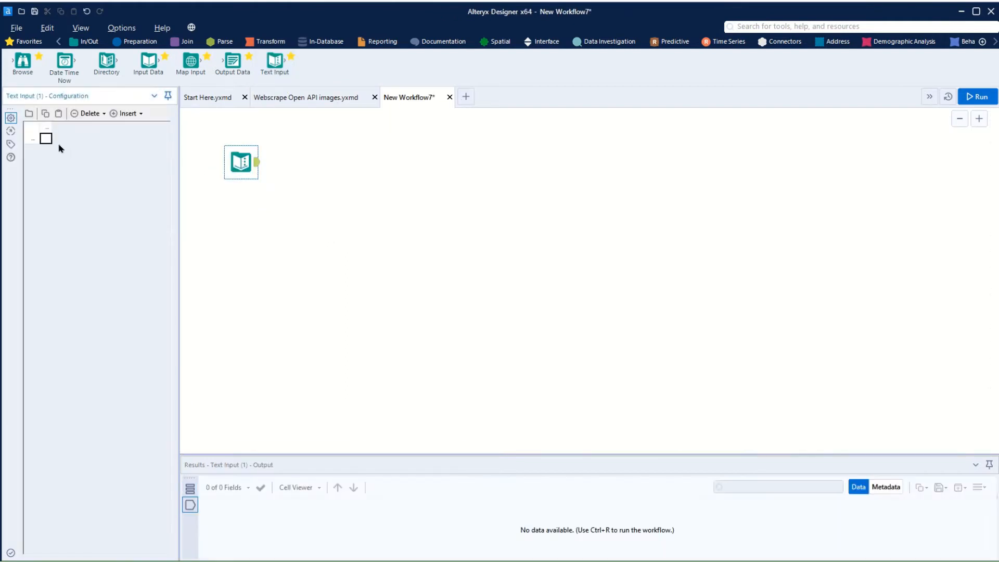
text(ur)
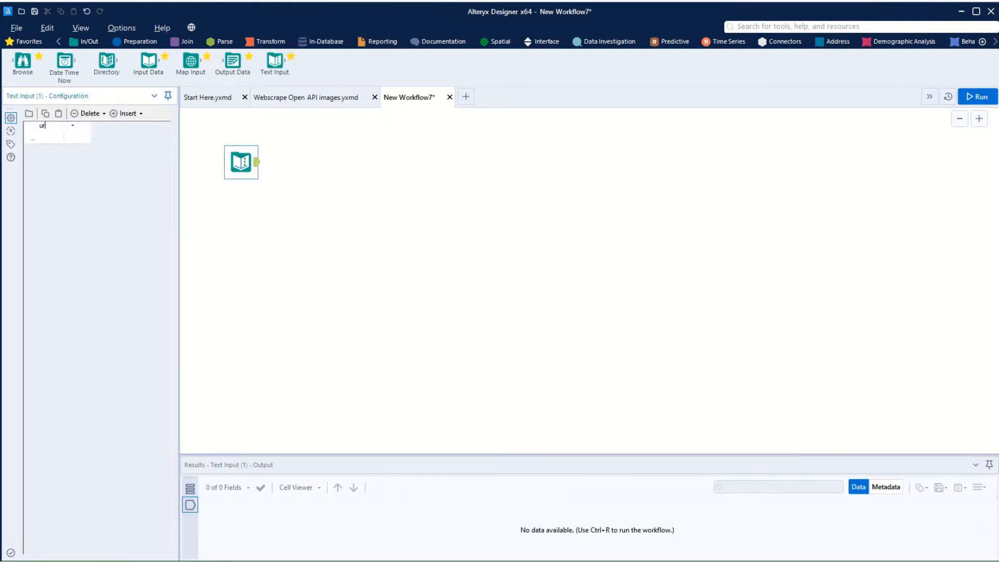
text(l)
click(52, 138)
key(ctrl+v)
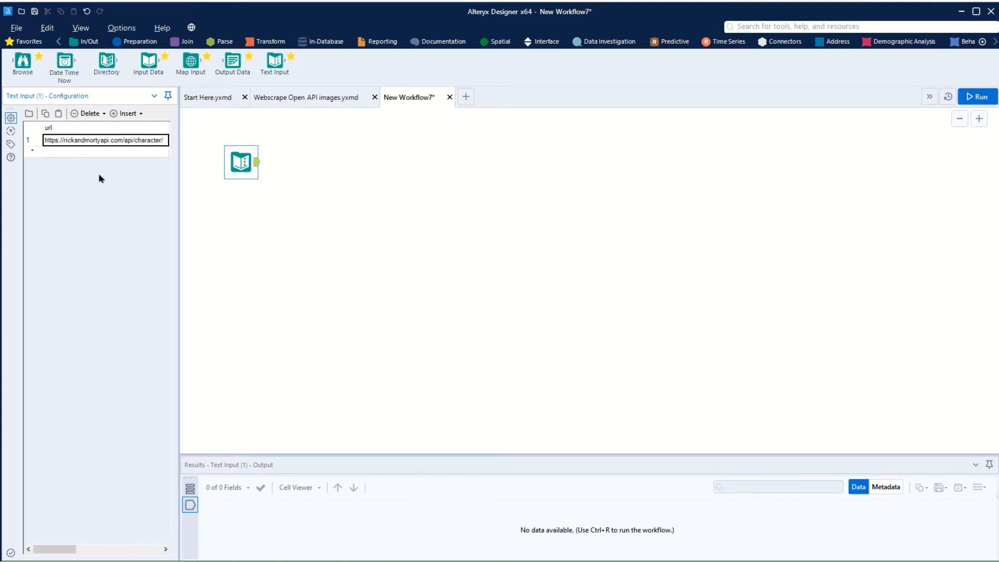
- Search the tools for "down" and connect a Download tool after the Text Input
click(298, 192)
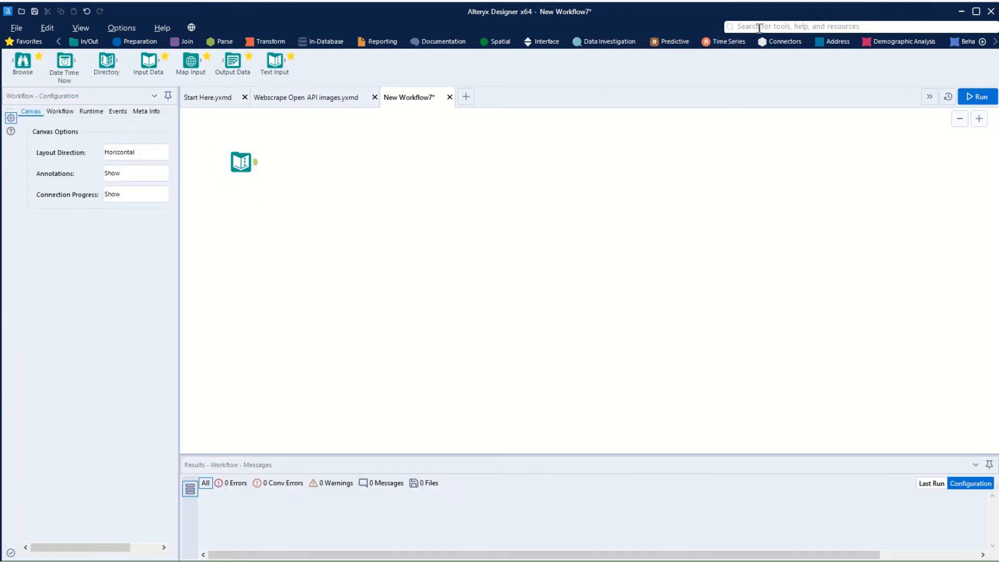
click(759, 27)
text(down)
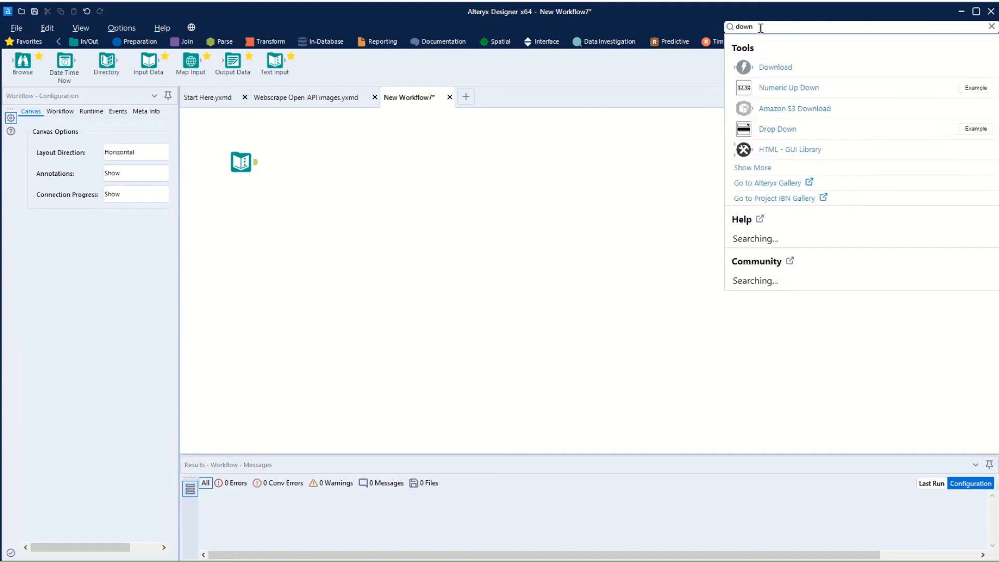
drag(766, 67, 309, 166)
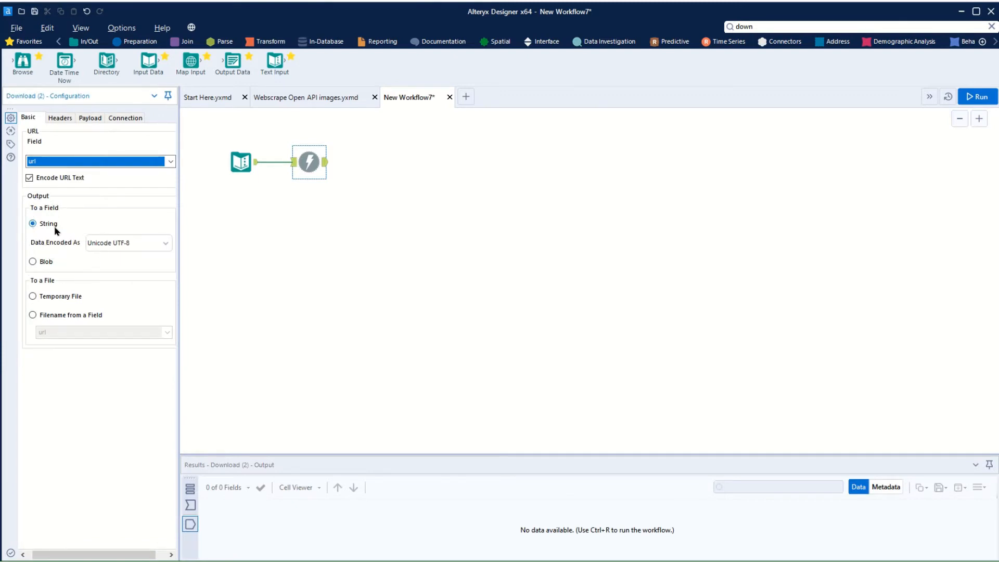
- Connect a JSON Parse tool after the Download tool and set its JSON field to DownloadData
click(756, 26)
drag(757, 27, 730, 26)
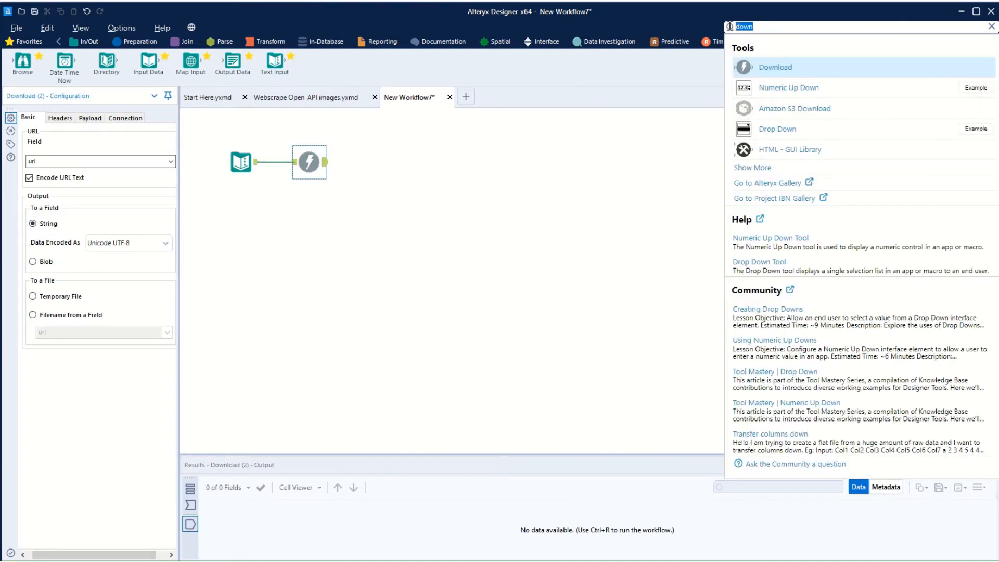
text(jso)
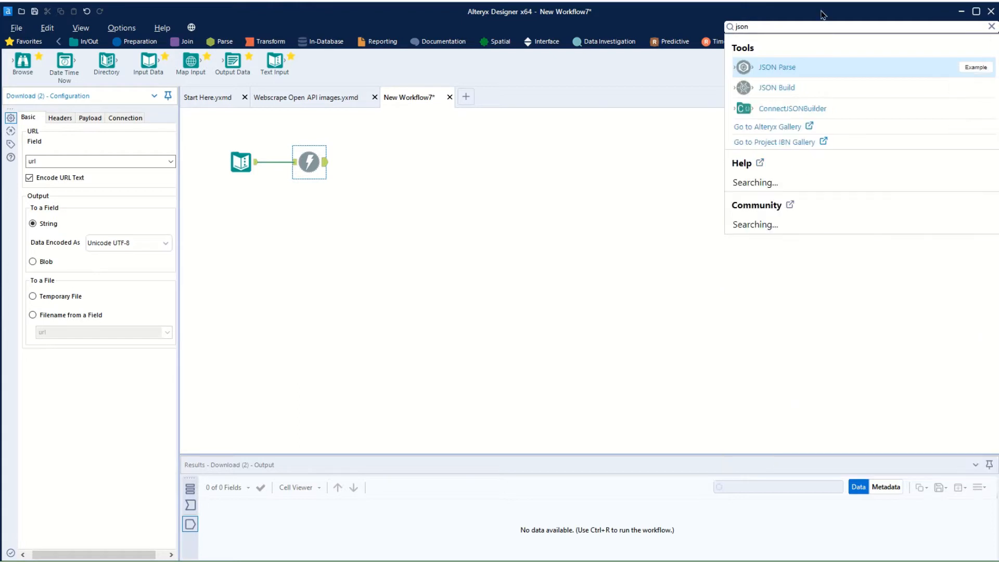
drag(785, 66, 371, 163)
click(98, 128)
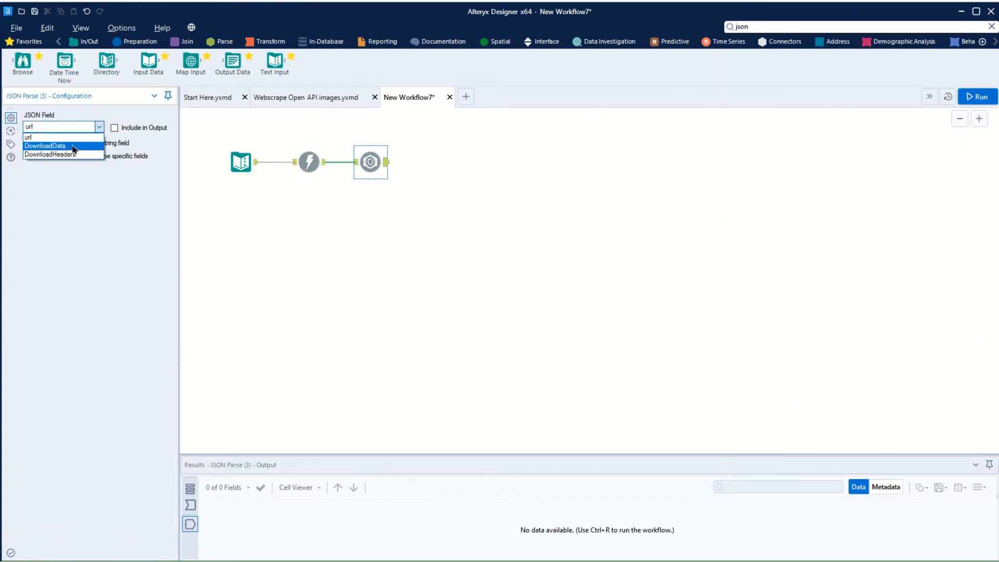
click(71, 146)
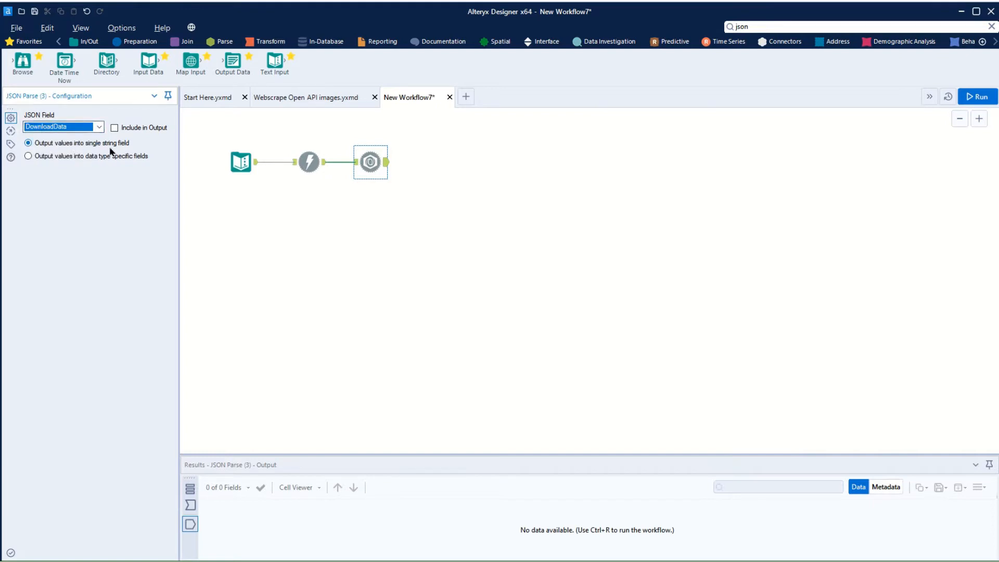
- Cache and run the workflow up to the JSON Parse tool and enlarge the results area to show more records
click(368, 162)
right_click(369, 162)
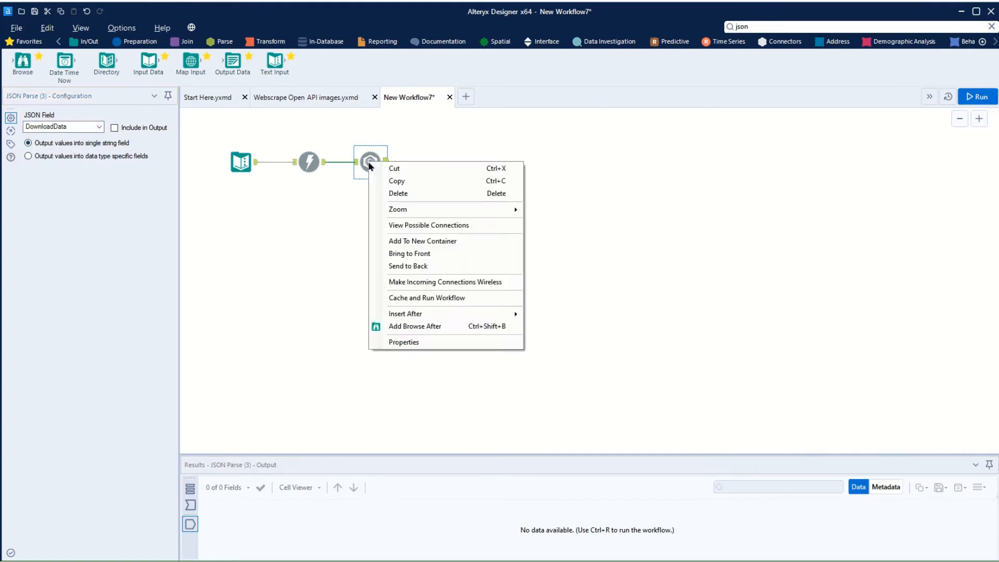
click(424, 299)
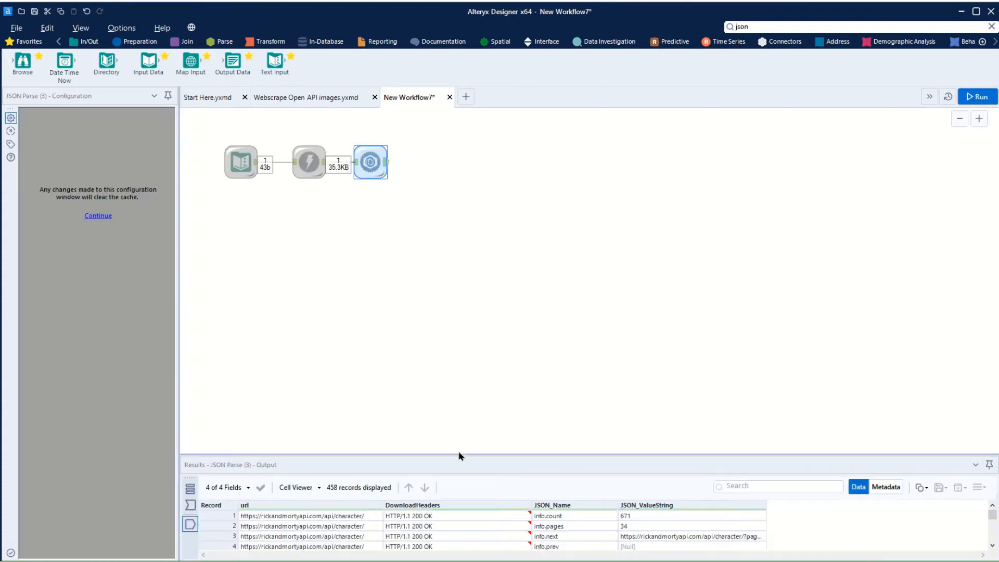
drag(468, 455, 470, 297)
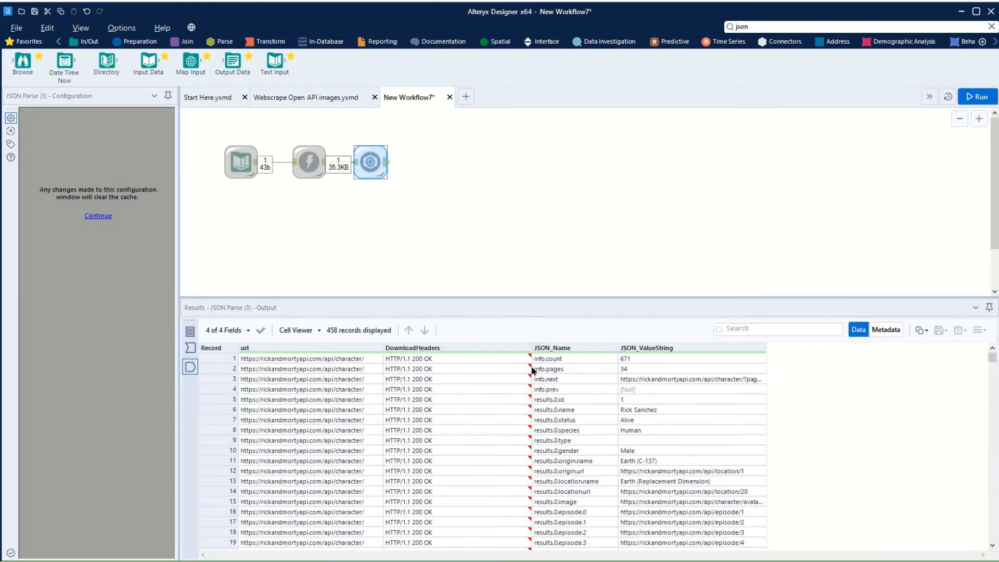
- Connect a Text To Columns tool after the JSON Parse tool and split JSON_Name into 3 columns at the "." delimiter
scroll(568, 385, down, 3)
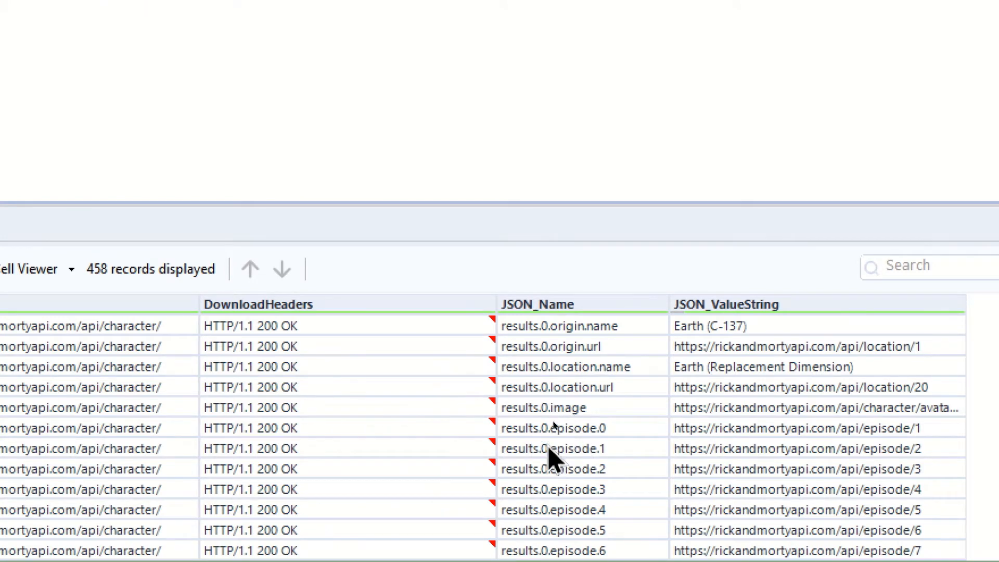
scroll(549, 447, down, 17)
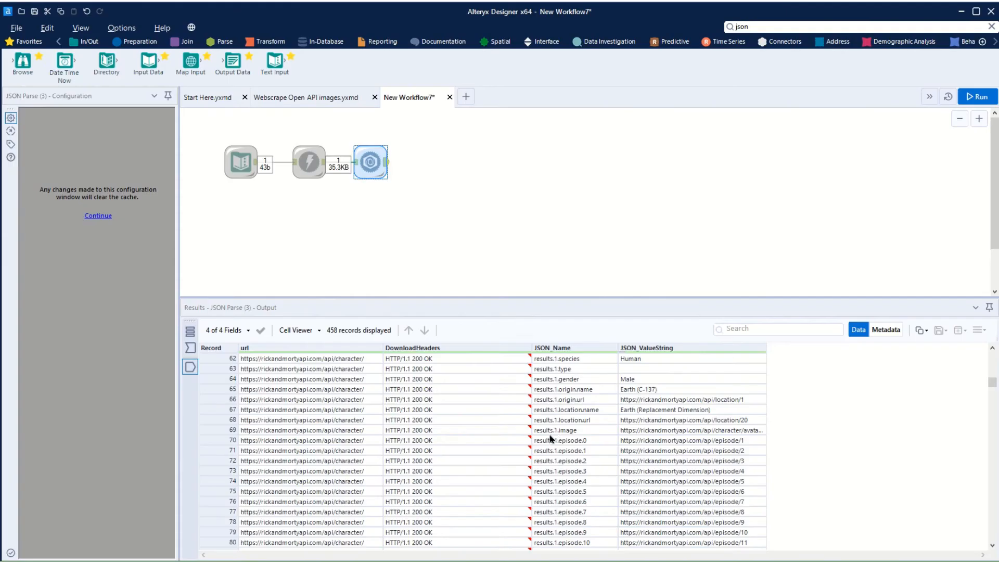
click(220, 41)
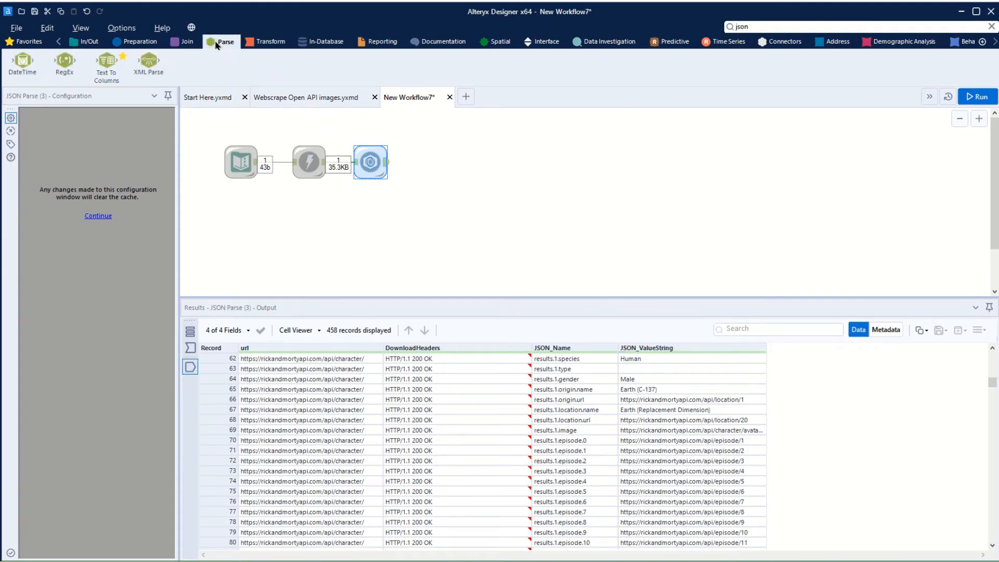
drag(106, 62, 418, 163)
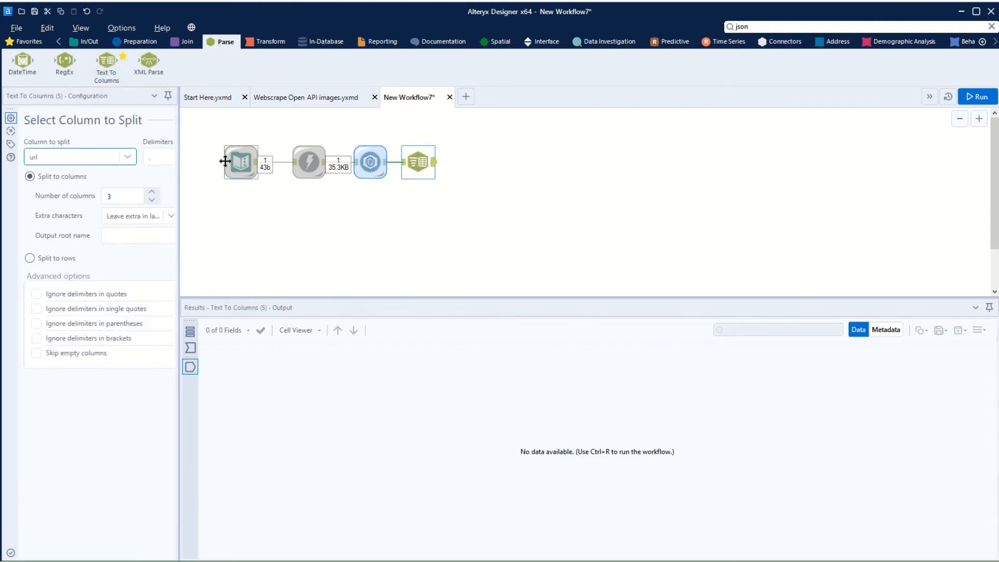
click(370, 161)
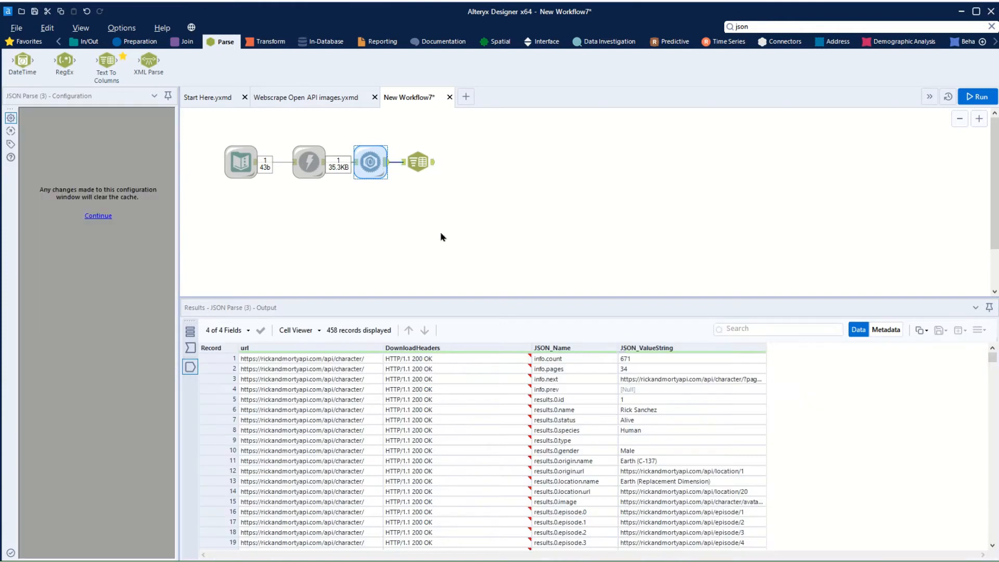
click(417, 162)
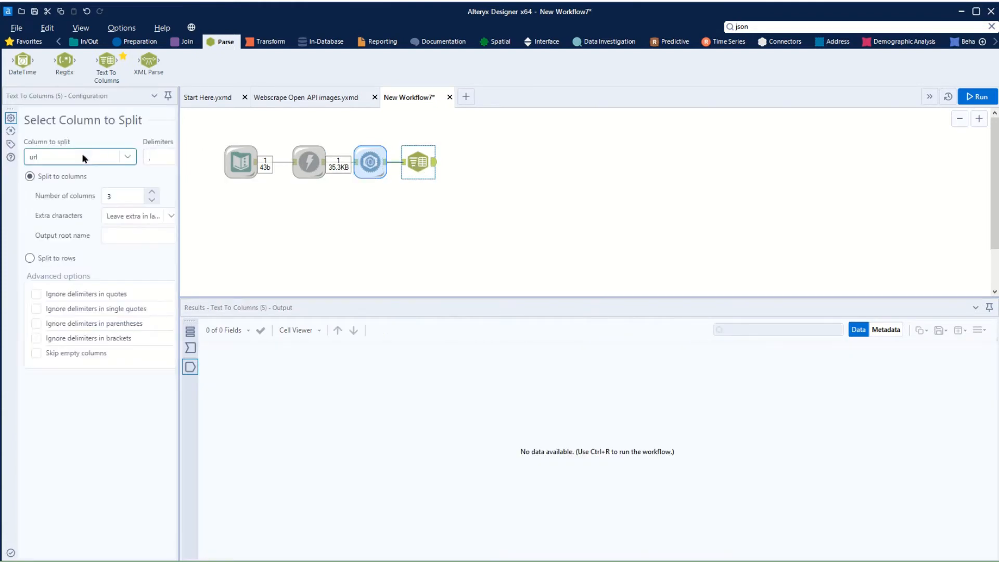
click(130, 158)
click(96, 196)
click(145, 162)
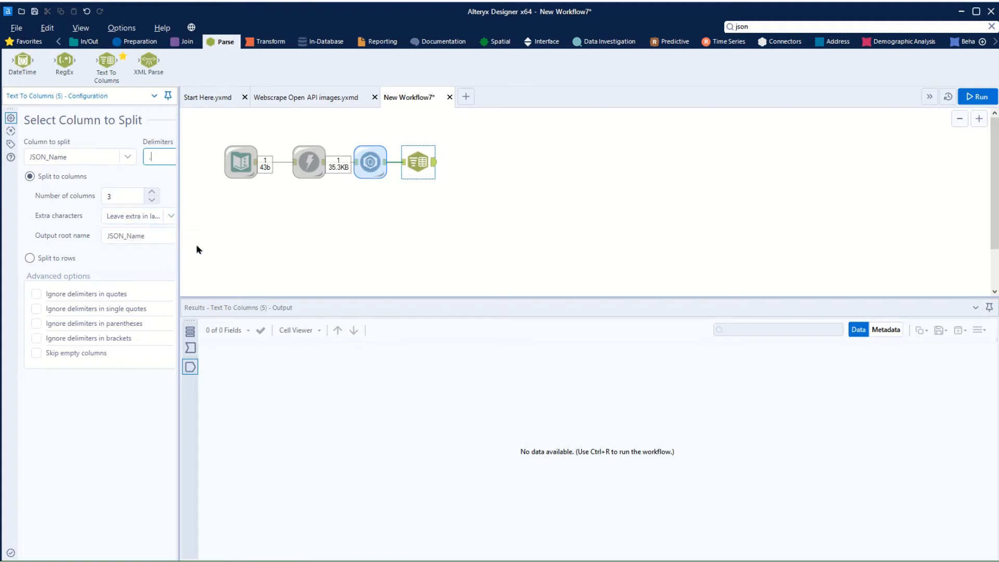
- Connect a Select tool after Text To Columns that excludes DownloadHeaders and JSON_Name, and run the workflow
click(137, 41)
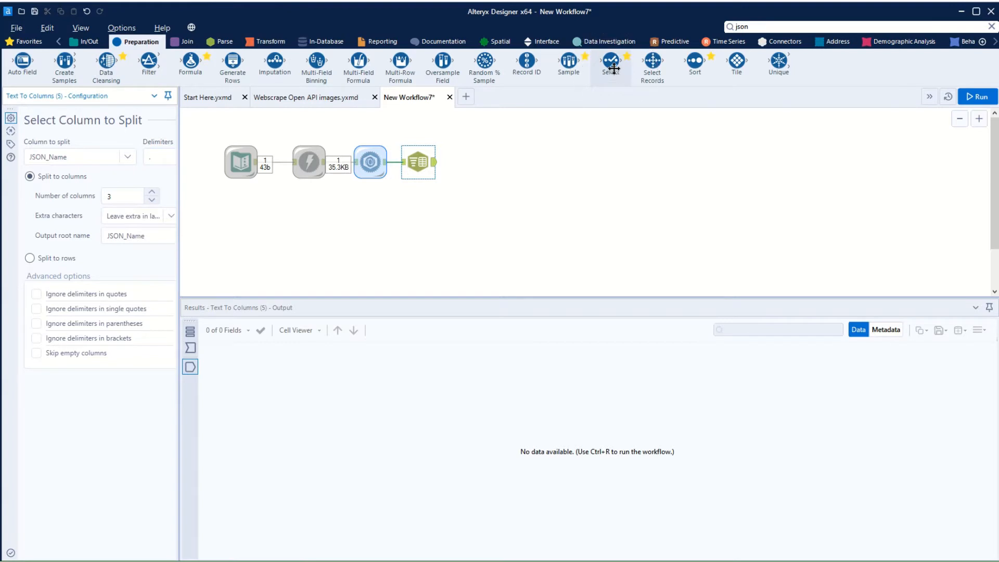
drag(611, 63, 479, 163)
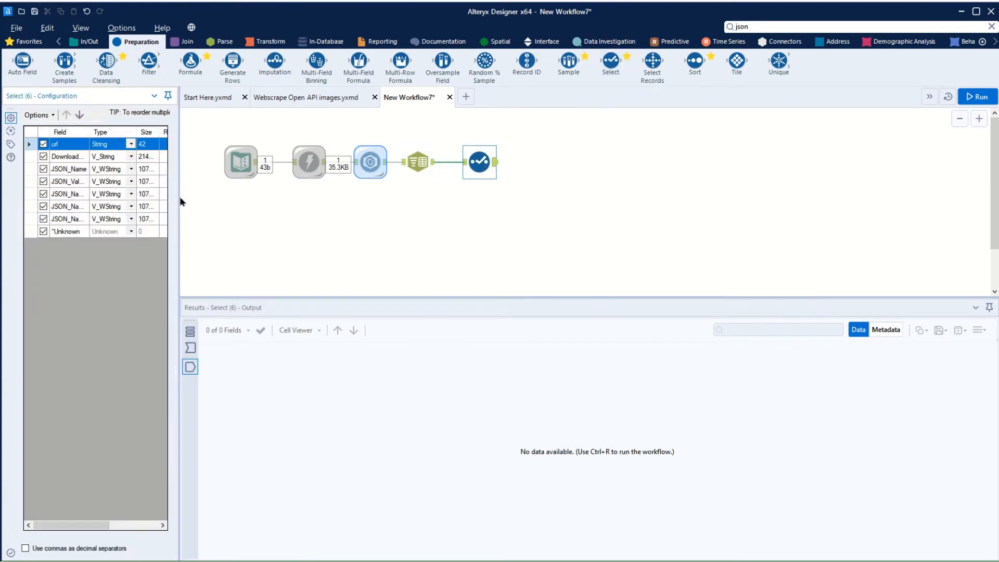
drag(179, 197, 266, 197)
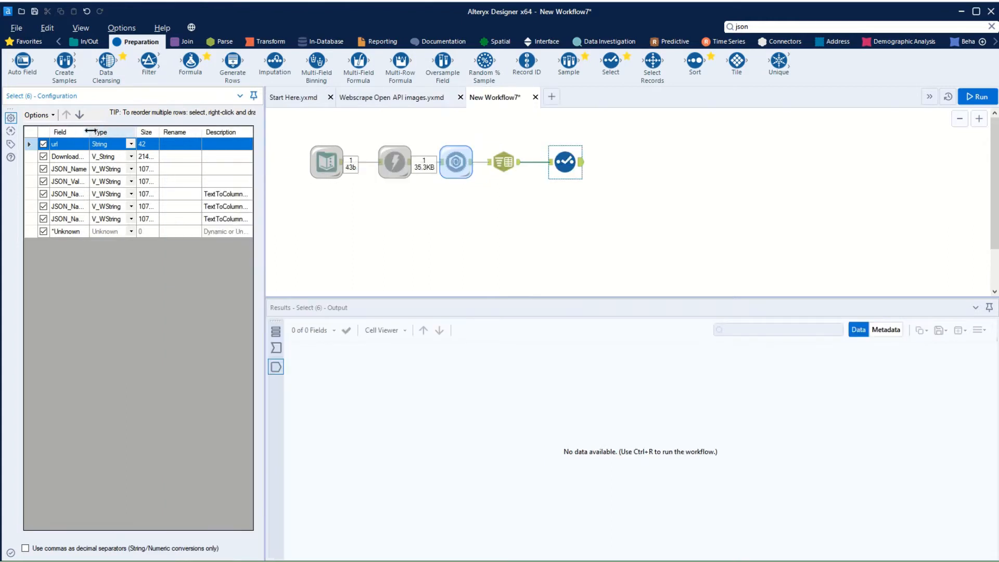
drag(90, 132, 155, 134)
click(44, 156)
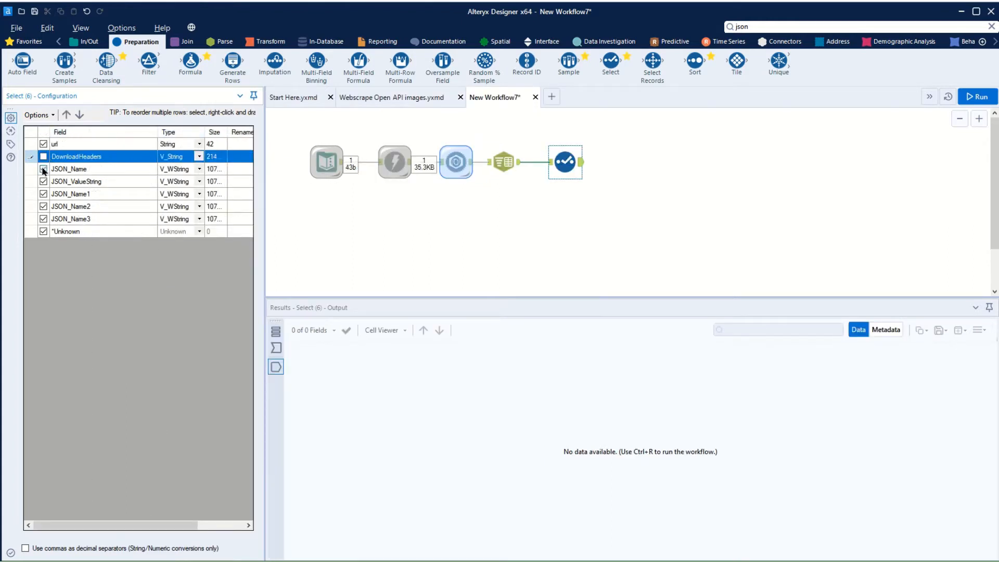
click(44, 169)
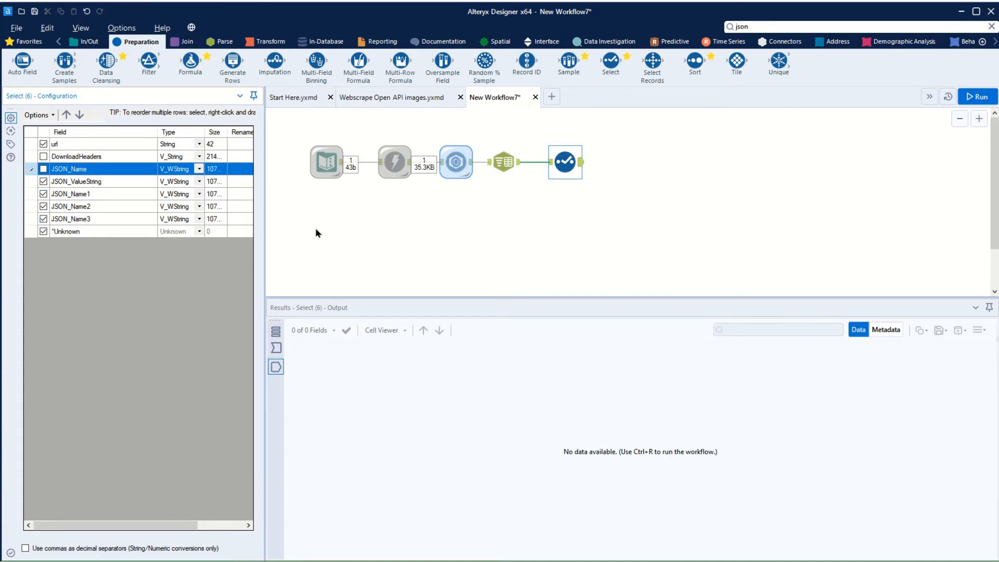
key(ctrl+r)
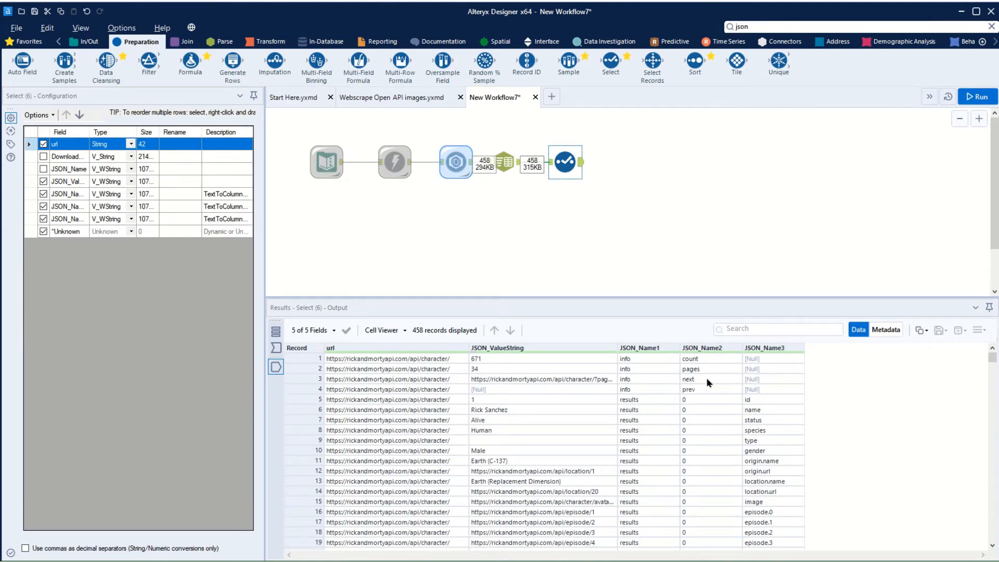
- In the Select tool, rename JSON_Name2 to Index and JSON_Name3 to Header, and exclude JSON_Name1
scroll(707, 425, down, 6)
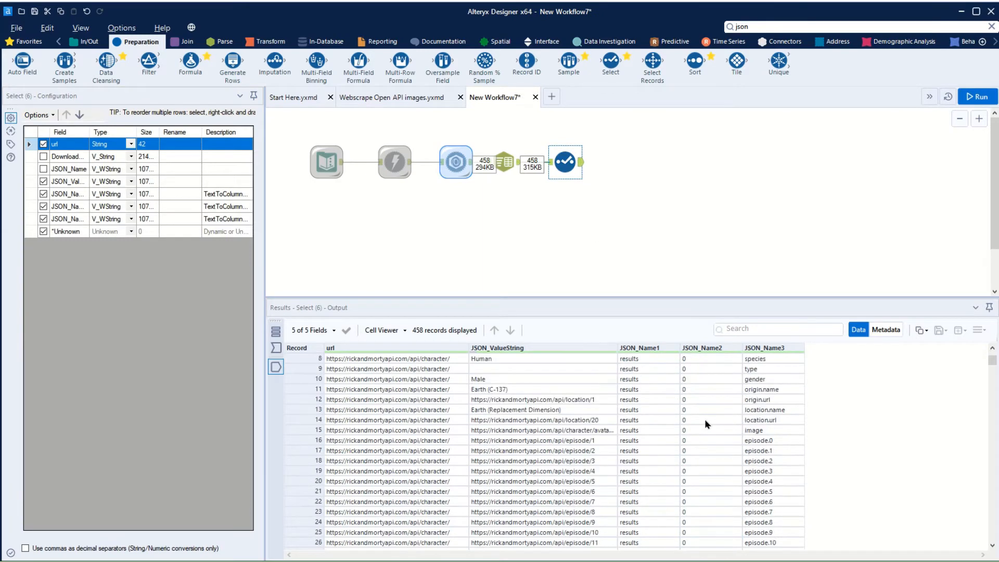
scroll(686, 403, up, 4)
scroll(698, 386, up, 2)
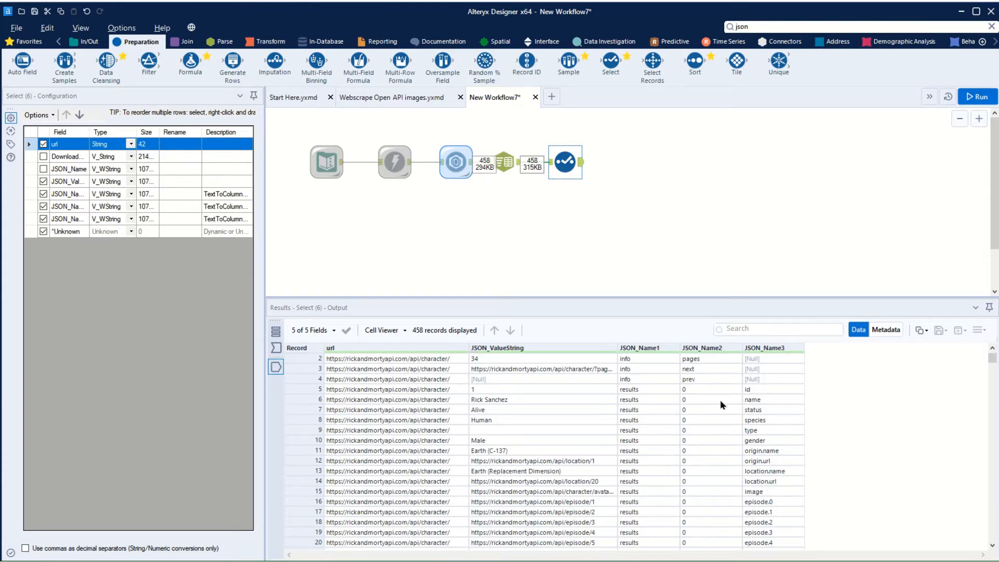
scroll(702, 458, down, 17)
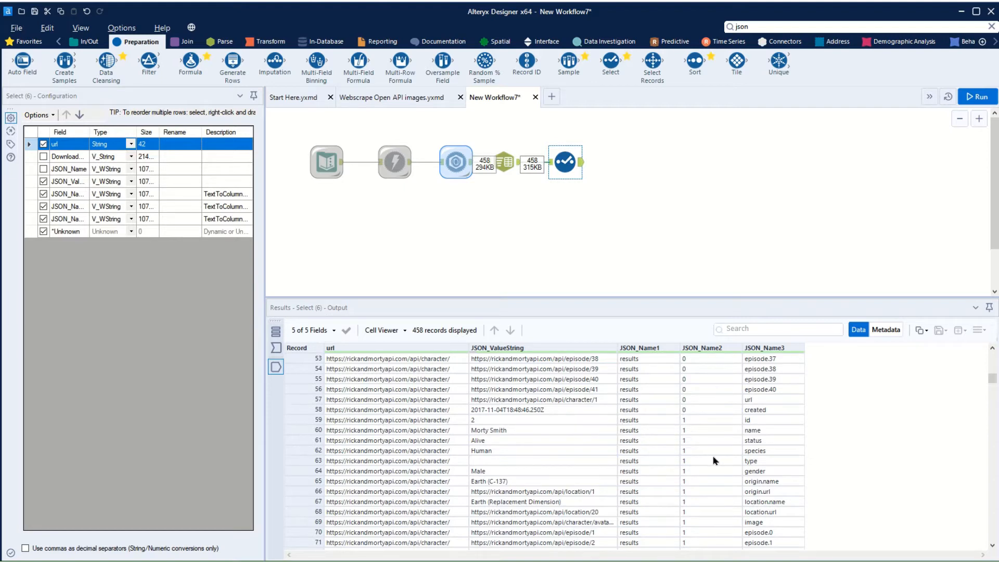
scroll(712, 455, down, 5)
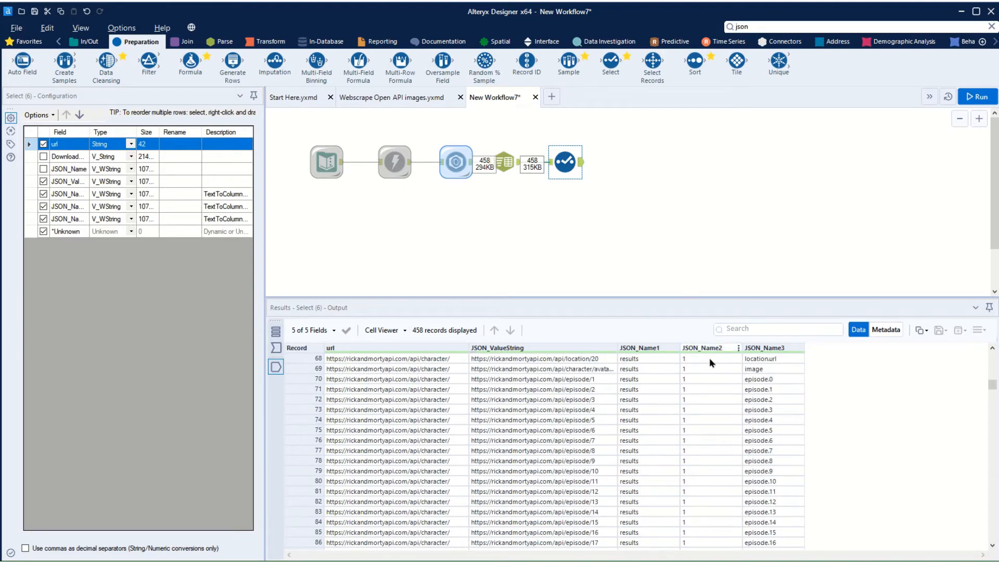
scroll(708, 379, up, 6)
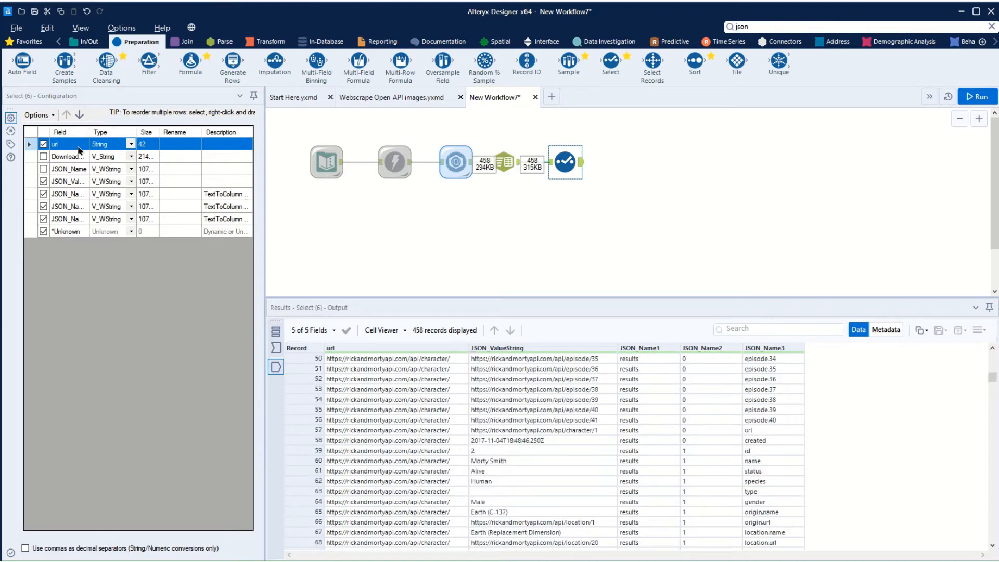
drag(89, 131, 114, 132)
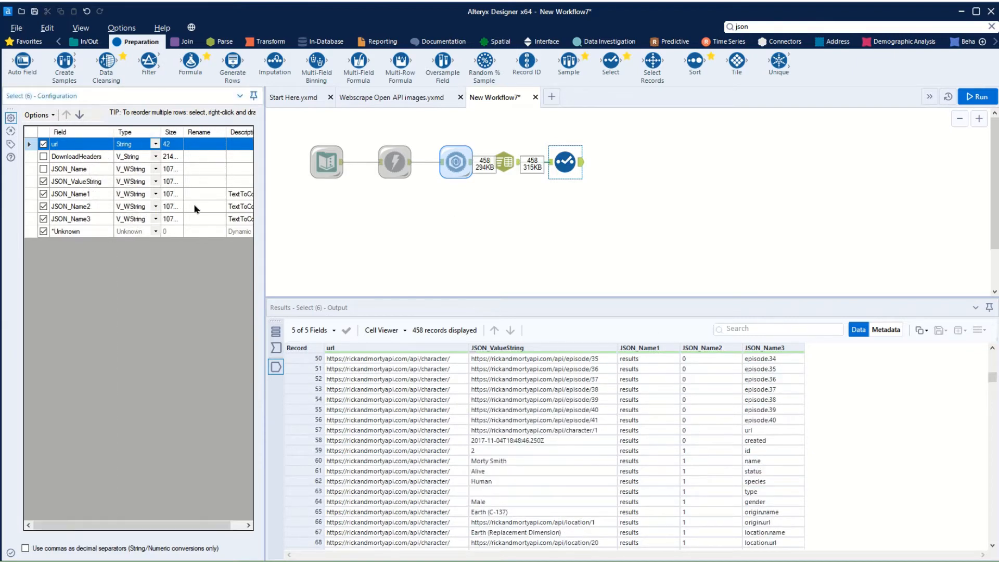
click(196, 207)
text(index)
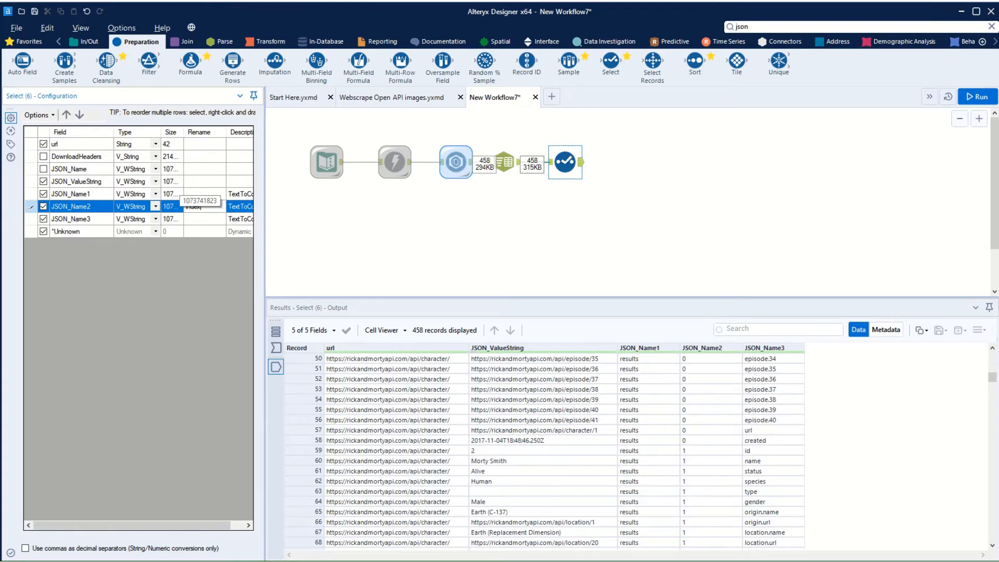
key(Return)
click(203, 219)
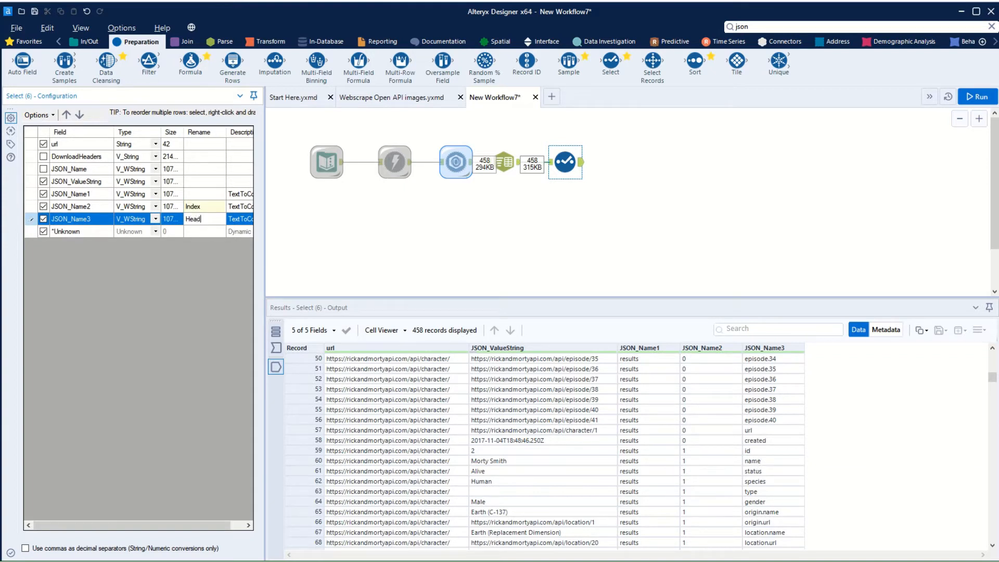
click(44, 194)
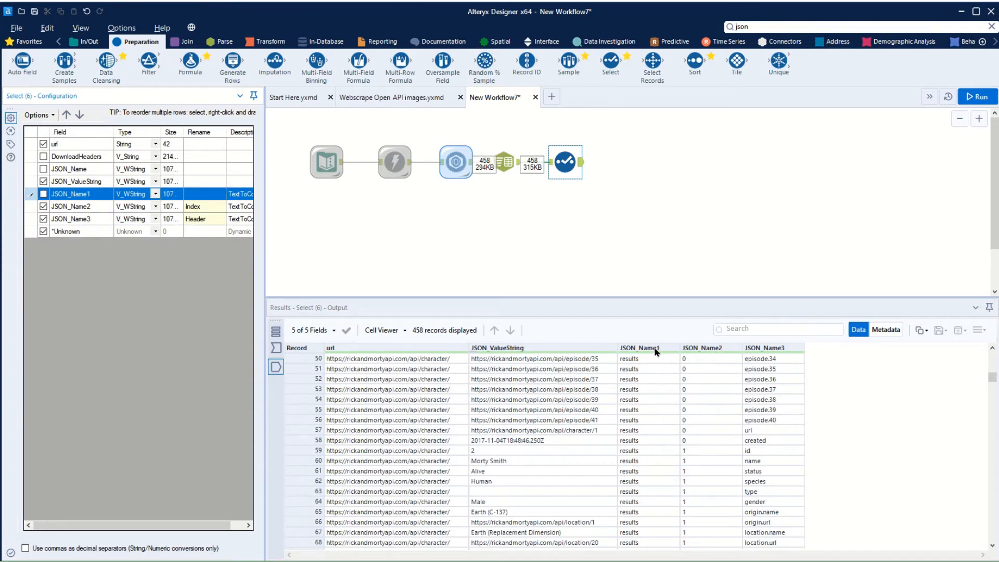
- Connect a Filter tool after the Select tool that keeps records whose Header is not null, and run the workflow to view its true output
scroll(729, 404, up, 15)
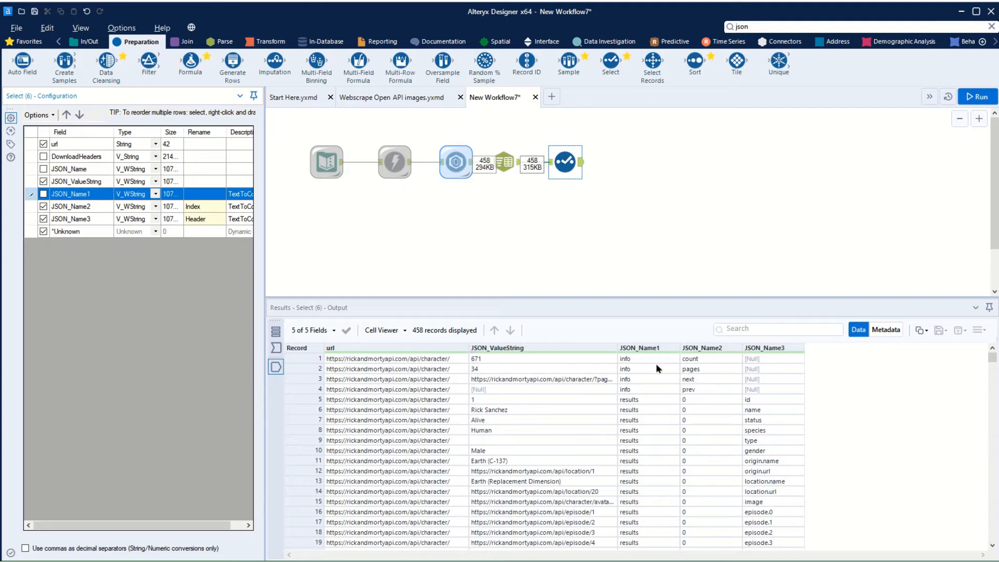
drag(617, 348, 633, 348)
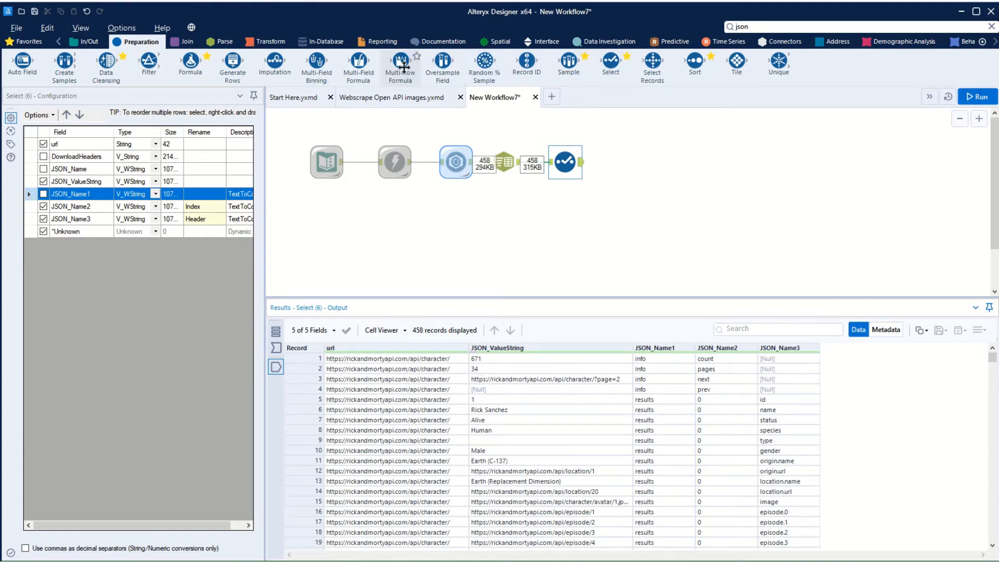
drag(149, 62, 607, 163)
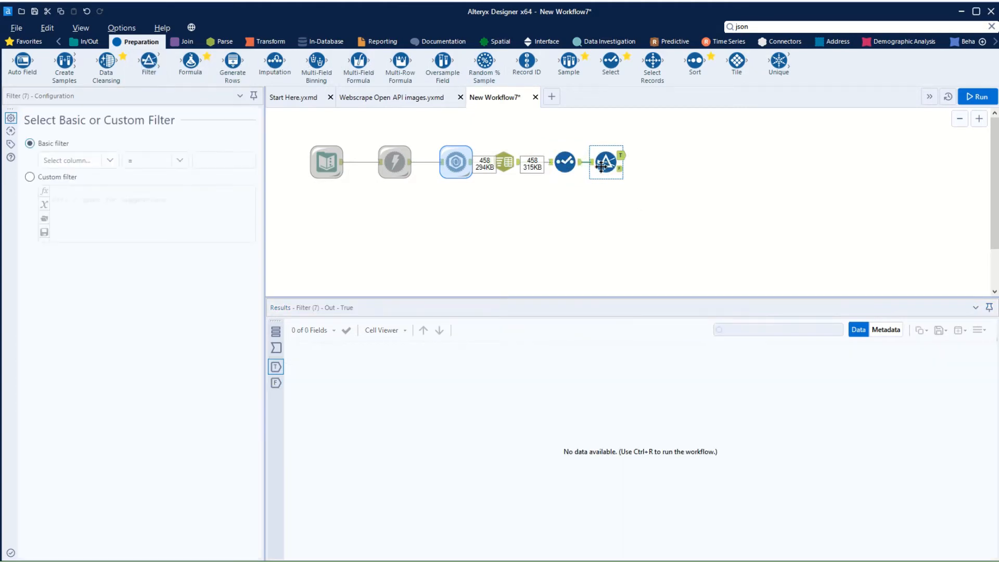
click(591, 162)
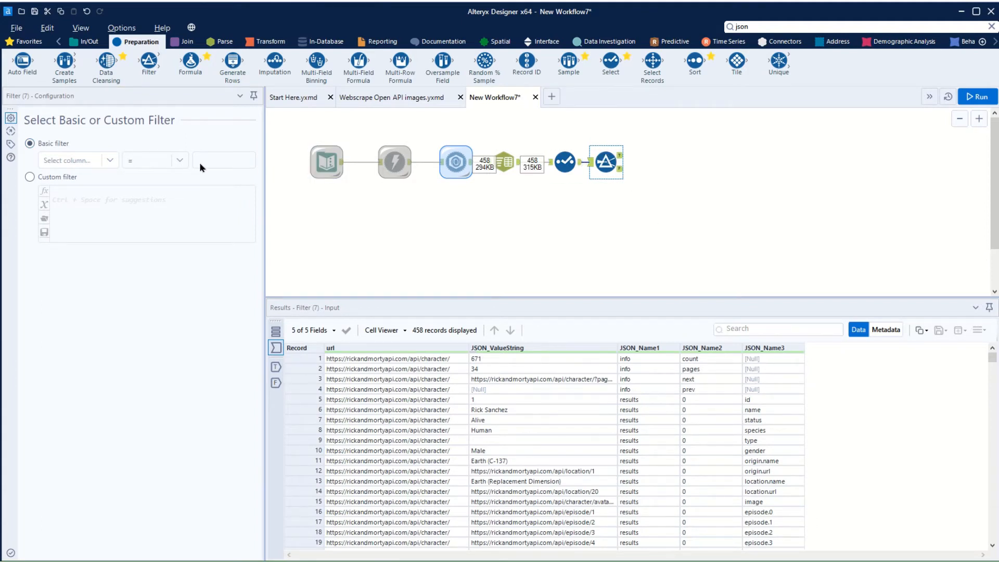
click(95, 161)
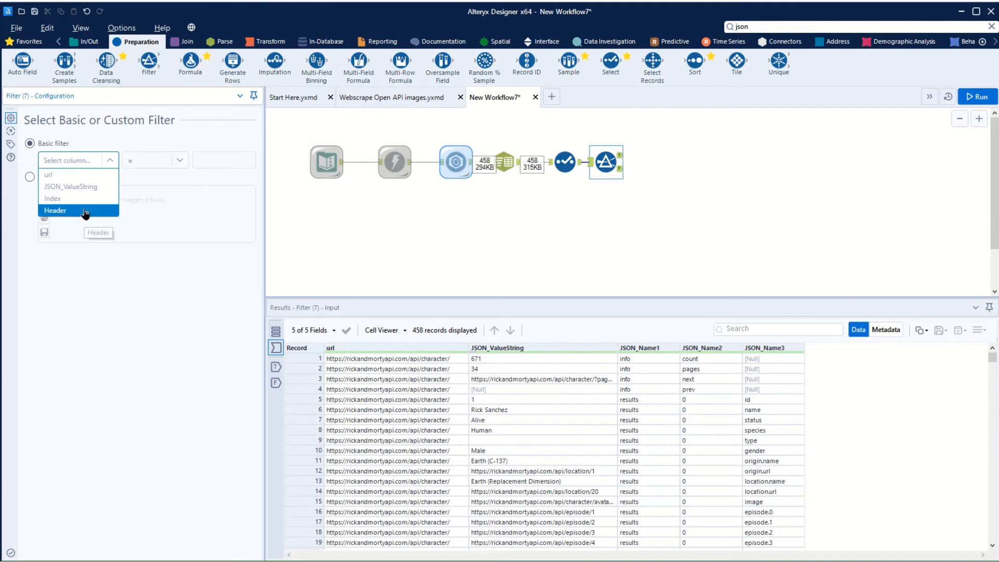
click(85, 211)
click(170, 161)
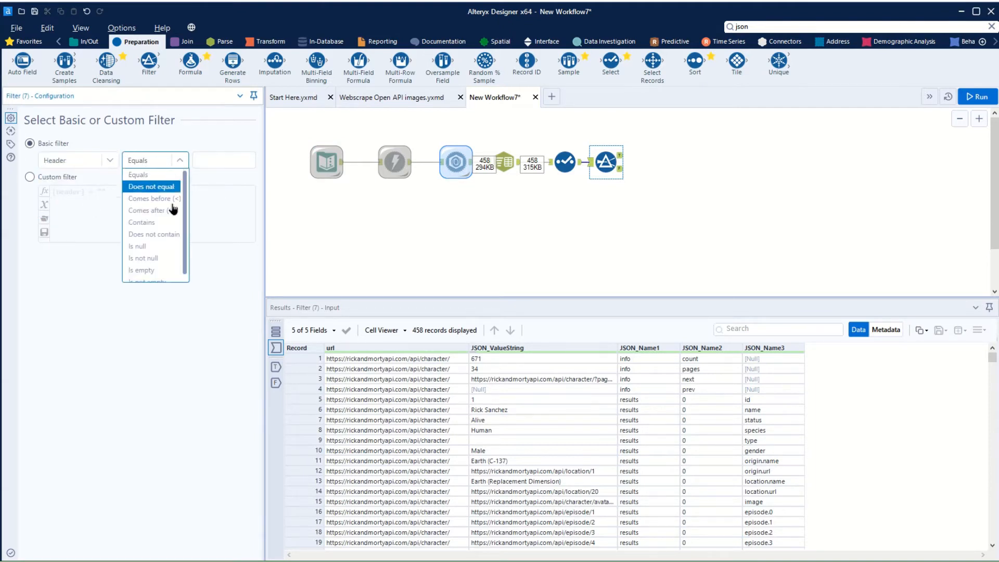
click(152, 258)
key(ctrl+r)
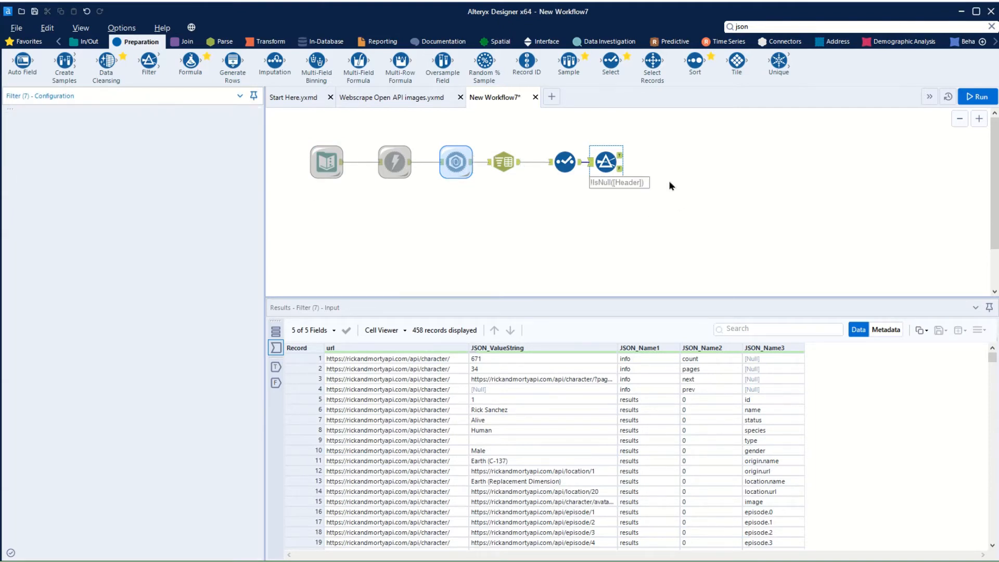
click(620, 156)
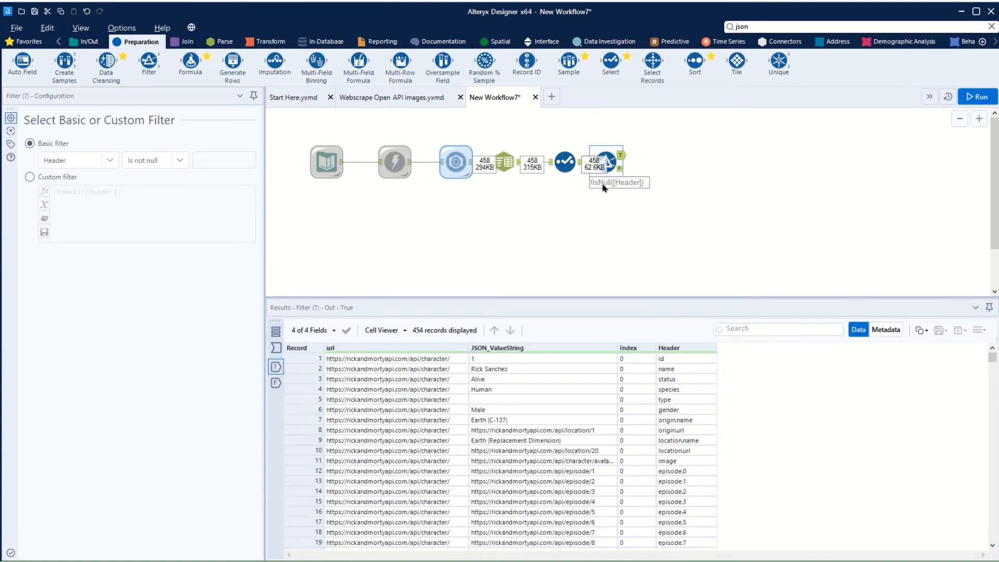
- Exclude the url field in the Select tool and return to the Filter tool
click(566, 163)
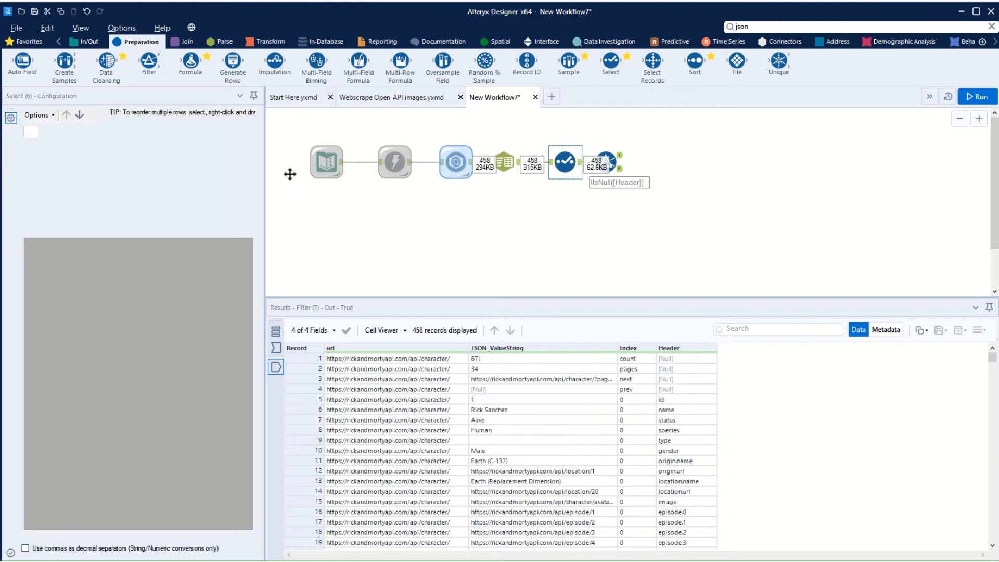
click(43, 145)
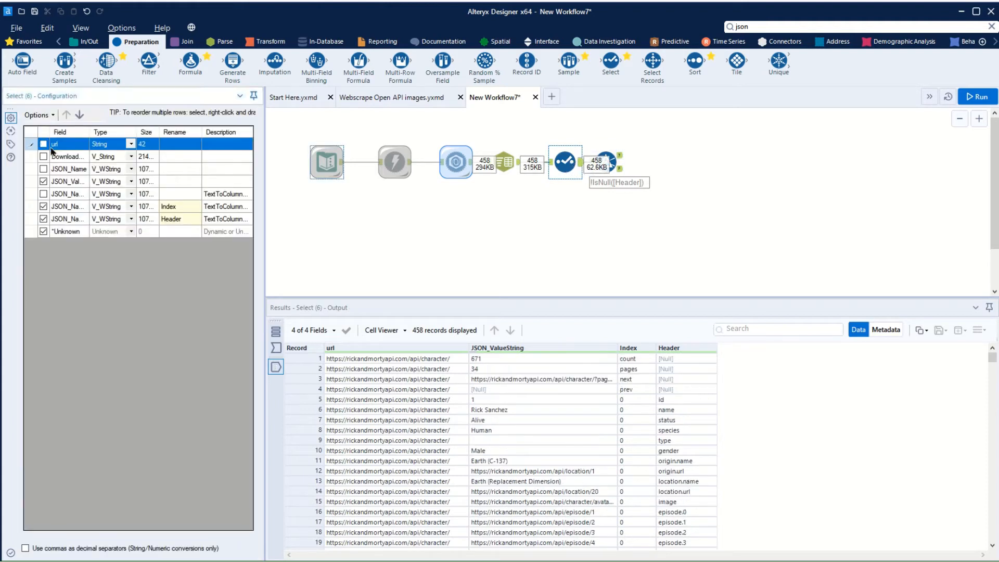
click(618, 163)
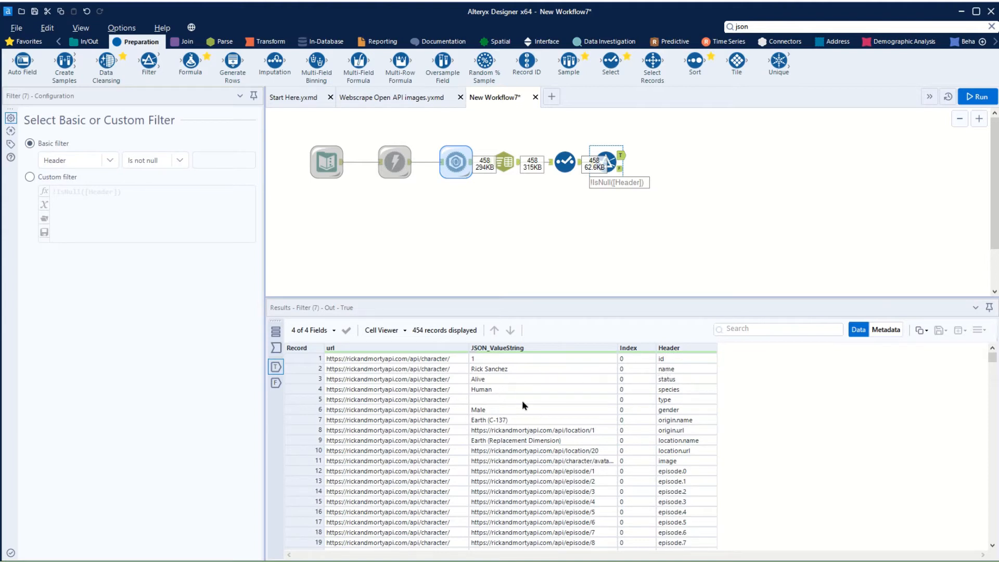
- Connect a Cross Tab tool to the Filter's true output, grouping by Index, with Header as column headers, JSON_ValueString as values and Concatenate as the method
click(263, 41)
drag(107, 62, 681, 162)
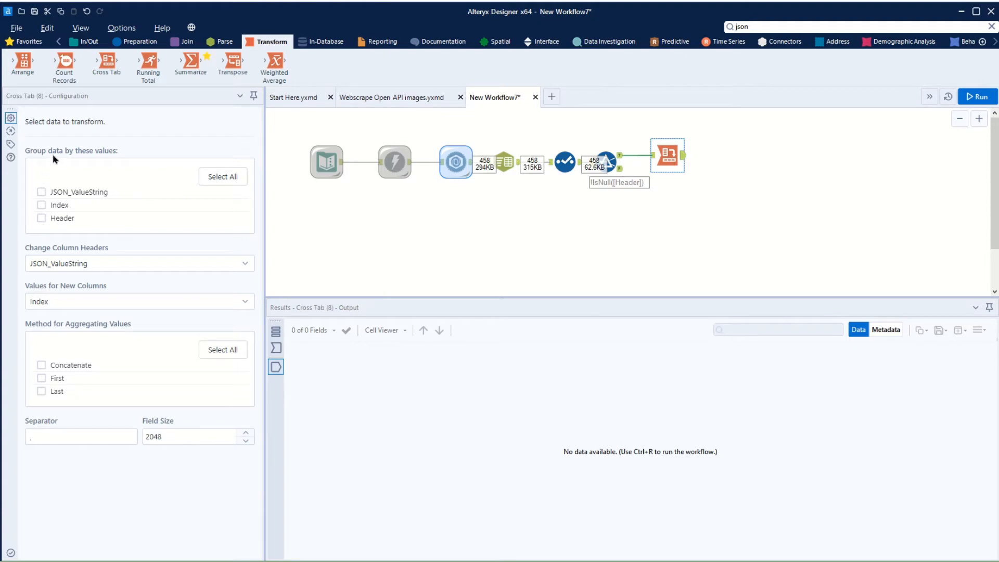
click(41, 204)
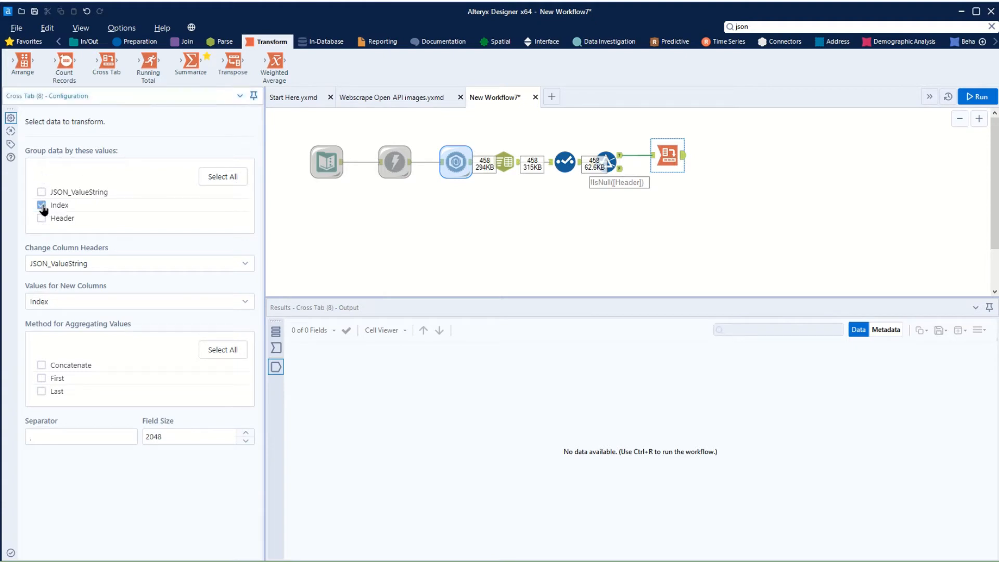
click(58, 268)
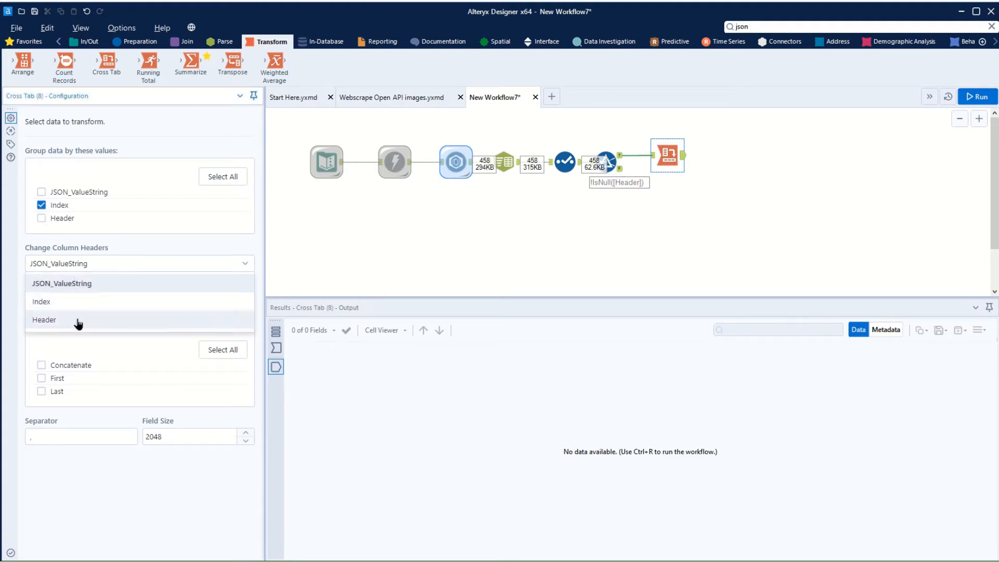
click(79, 321)
click(71, 308)
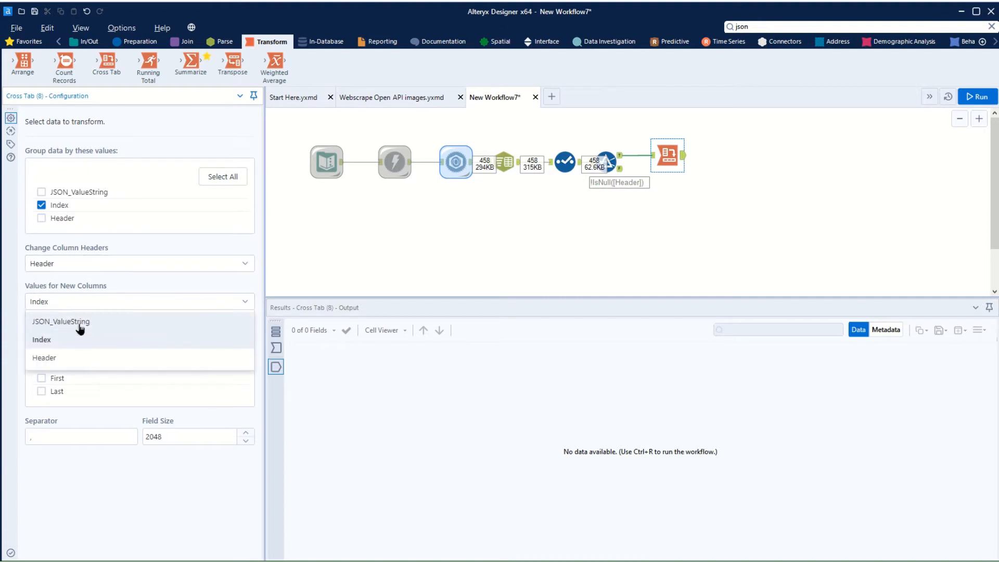
click(78, 321)
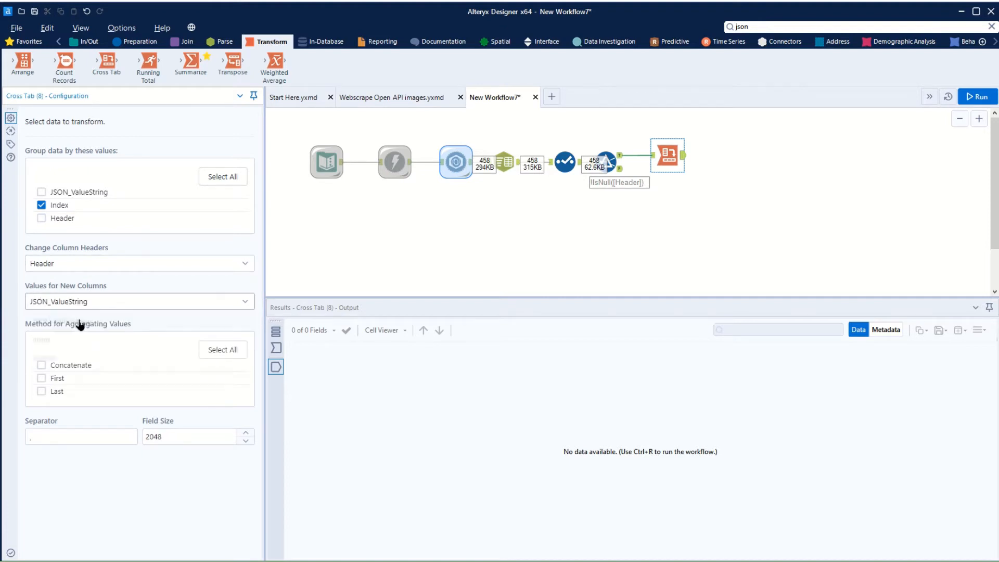
click(41, 365)
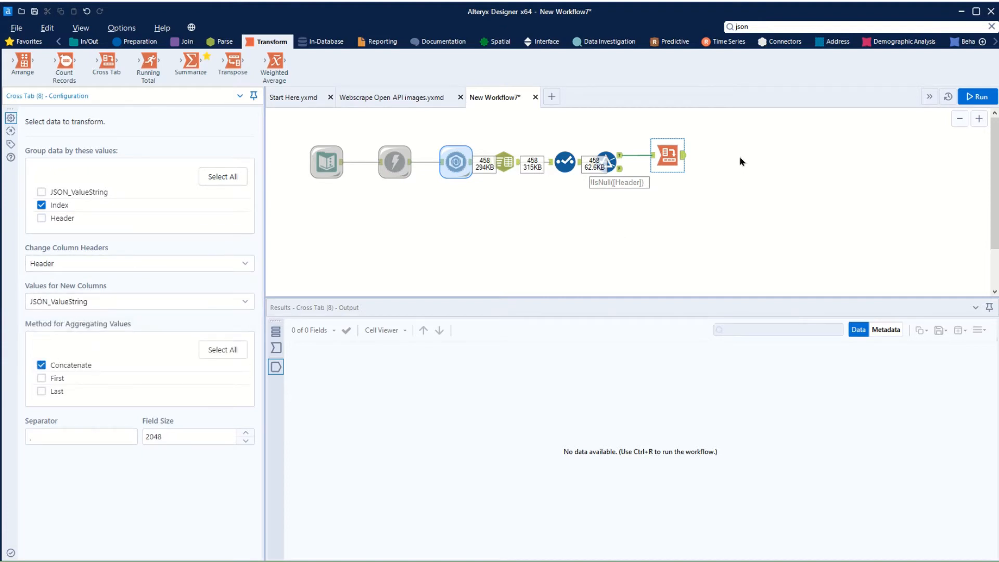
- Run the workflow and examine the Cross Tab output columns, including the image links
click(686, 163)
key(ctrl+r)
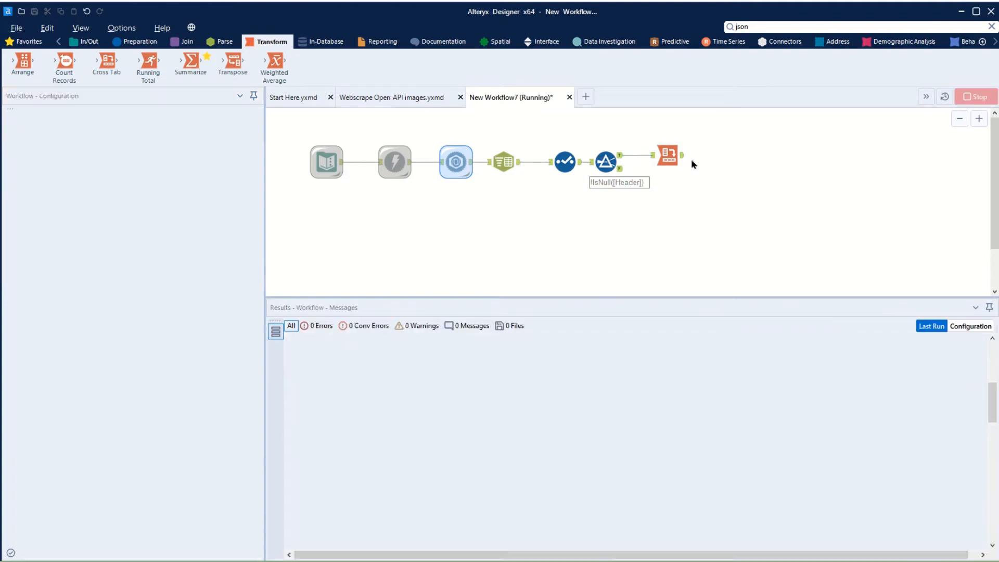
click(670, 167)
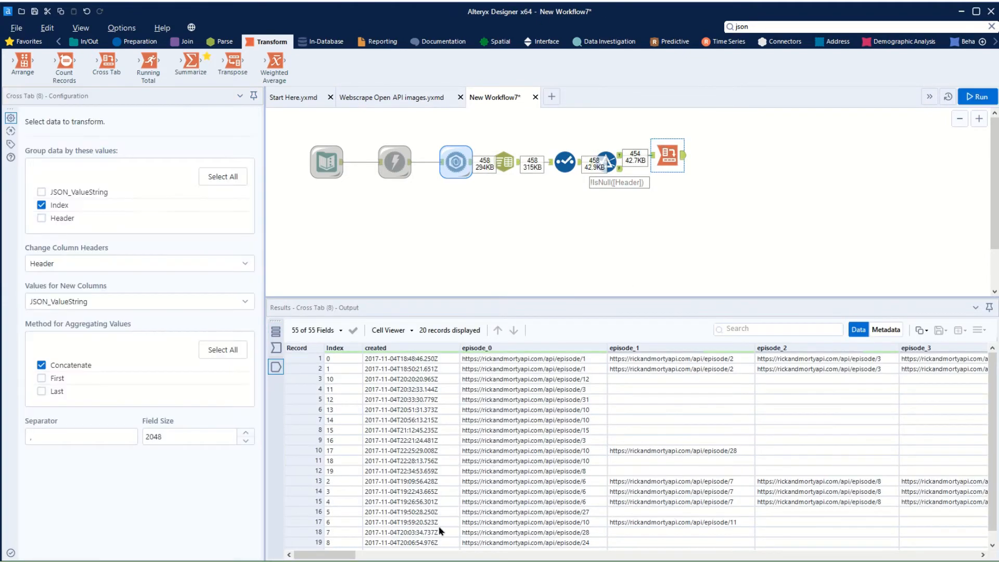
drag(323, 554, 929, 555)
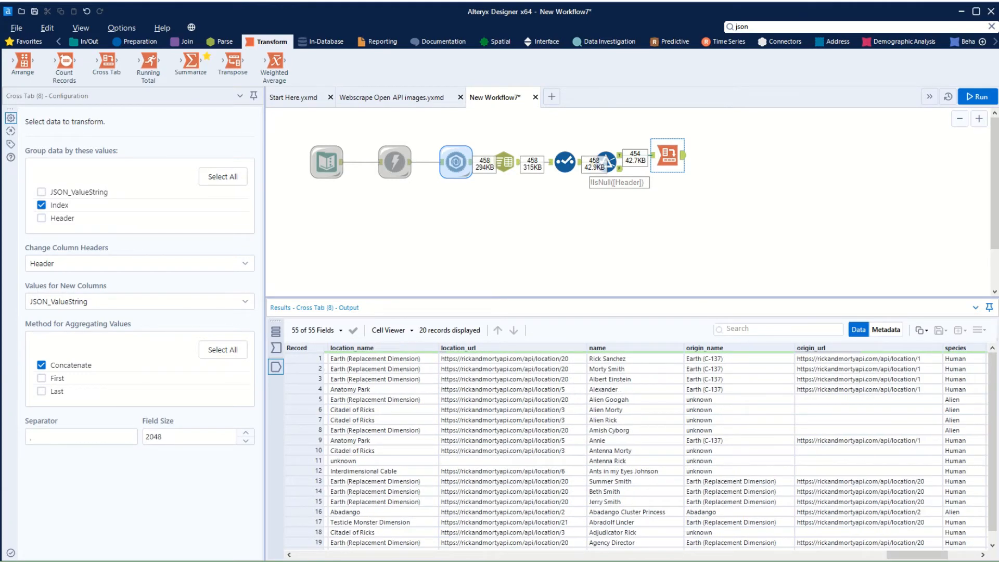
scroll(808, 429, left, 5)
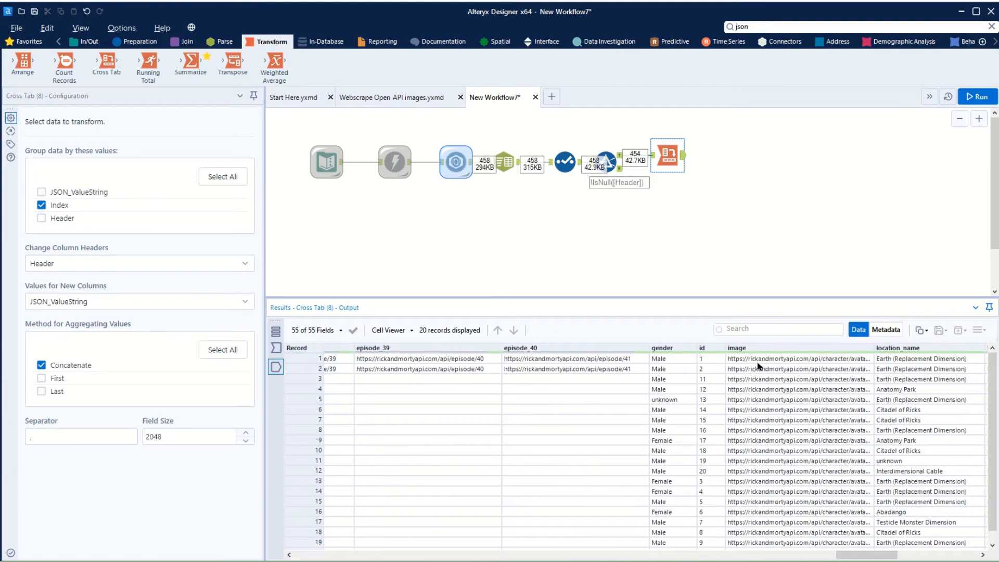
- Connect a Select tool after the Cross Tab tool and deselect all of its fields
click(136, 42)
drag(611, 61, 728, 155)
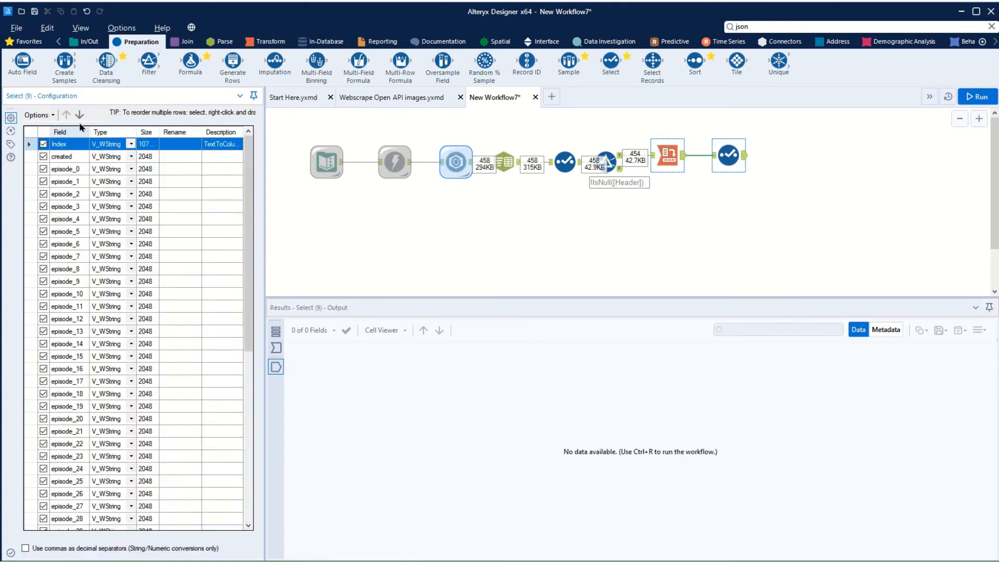
click(52, 114)
mouse_move(88, 145)
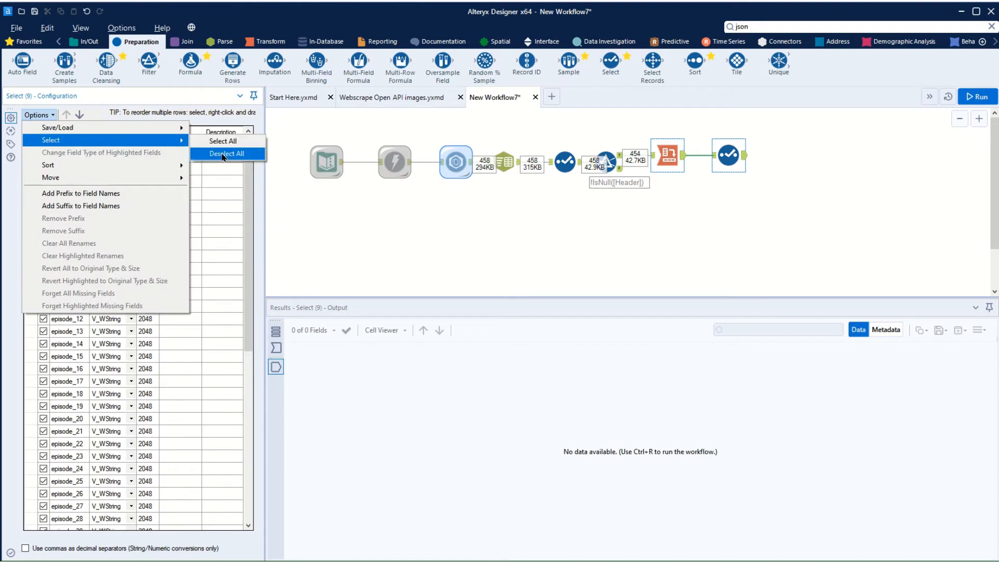
click(227, 155)
scroll(248, 214, down, 4)
scroll(254, 398, down, 4)
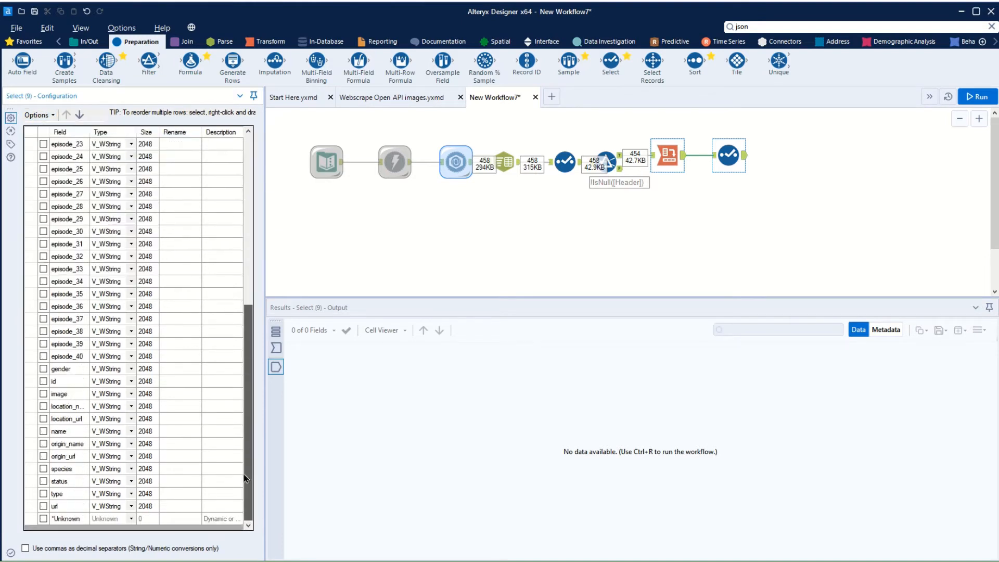
- Keep only the status, name, image, id and gender fields in the new Select tool, and run the workflow
click(44, 482)
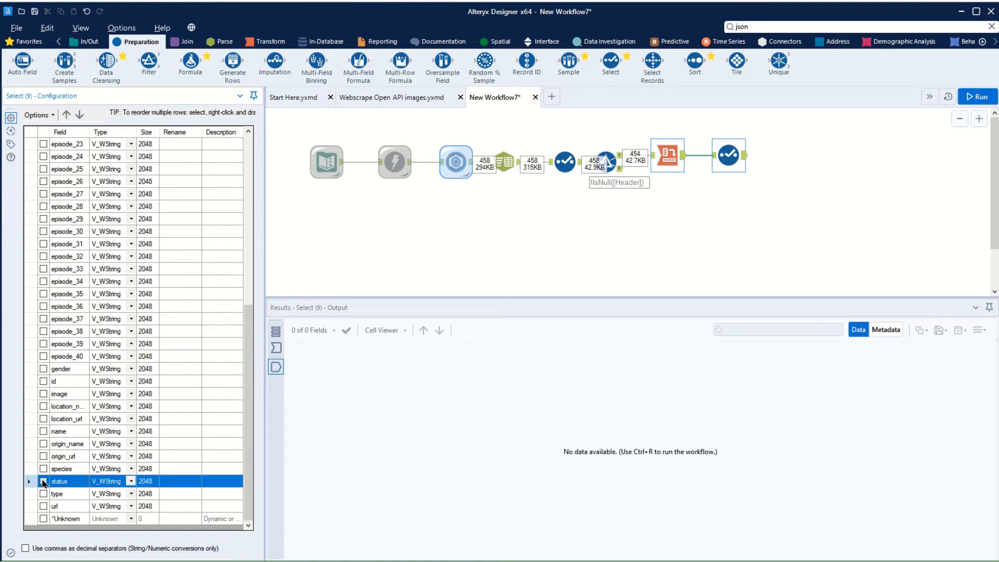
click(43, 432)
click(44, 394)
click(44, 382)
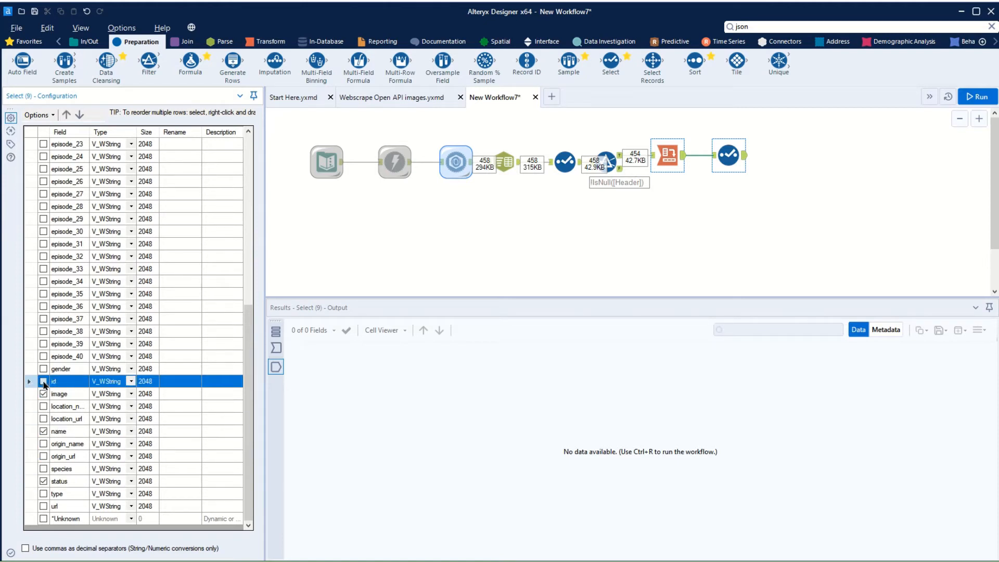
click(43, 369)
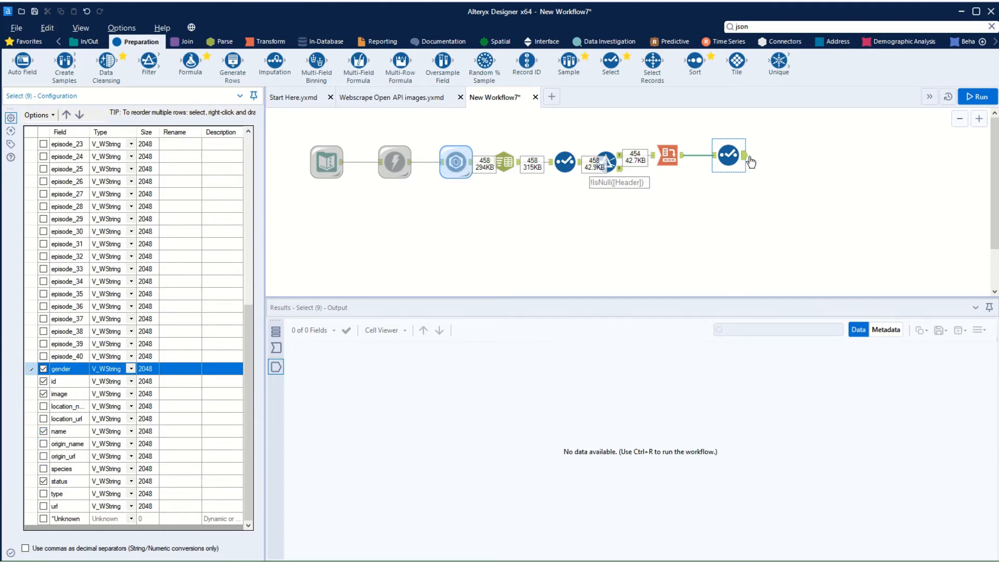
key(ctrl+r)
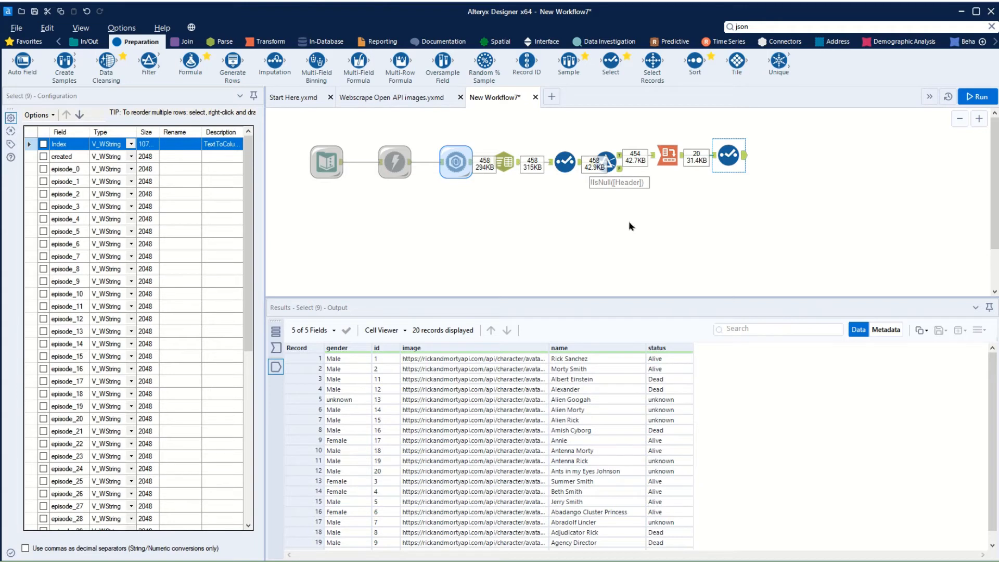
- Connect a Download tool after the last Select tool, using image as the URL field and Blob as the output
drag(764, 24, 730, 25)
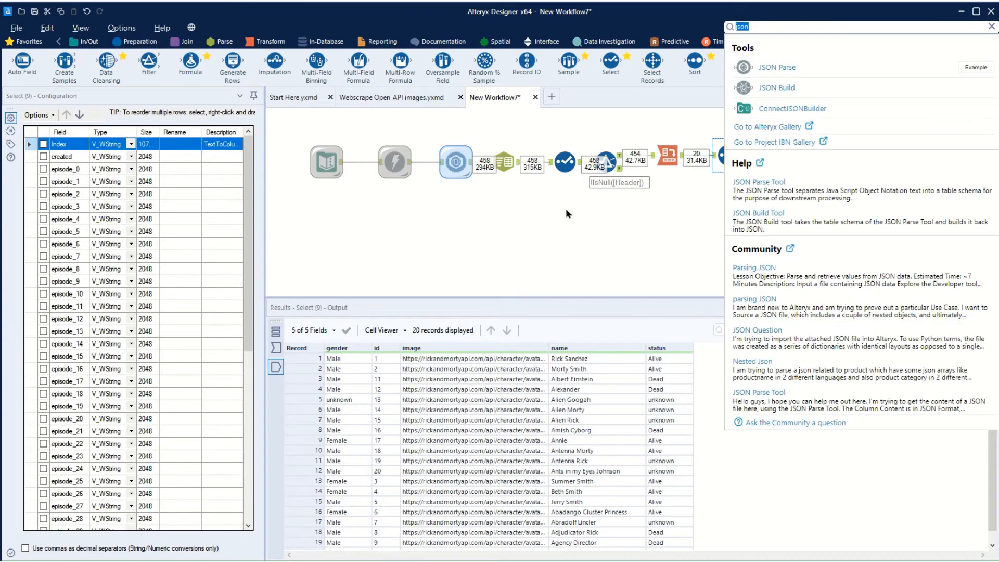
text(down)
drag(761, 83, 816, 237)
mouse_move(744, 156)
mouse_down()
mouse_move(803, 236)
mouse_move(795, 222)
mouse_up()
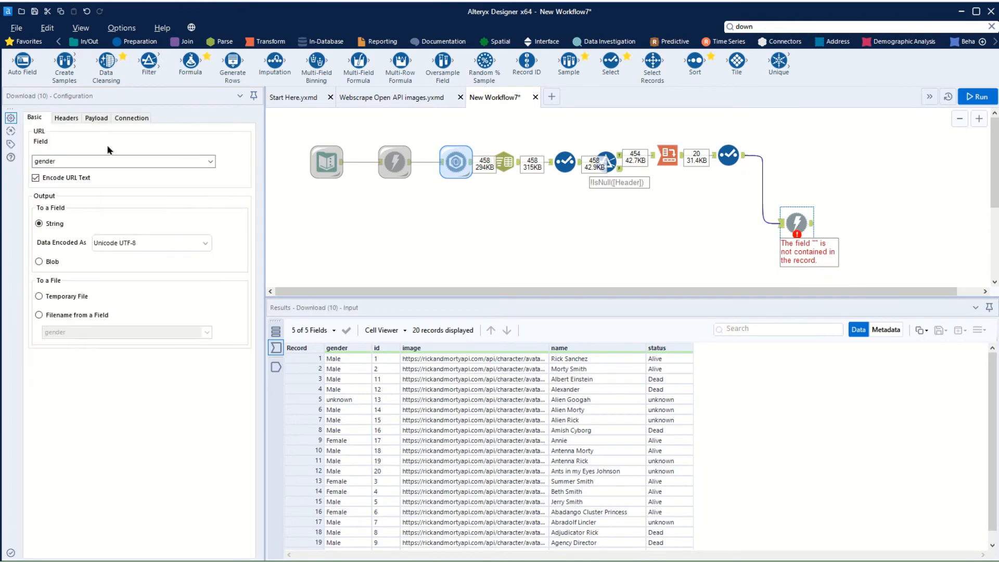
click(73, 162)
click(72, 190)
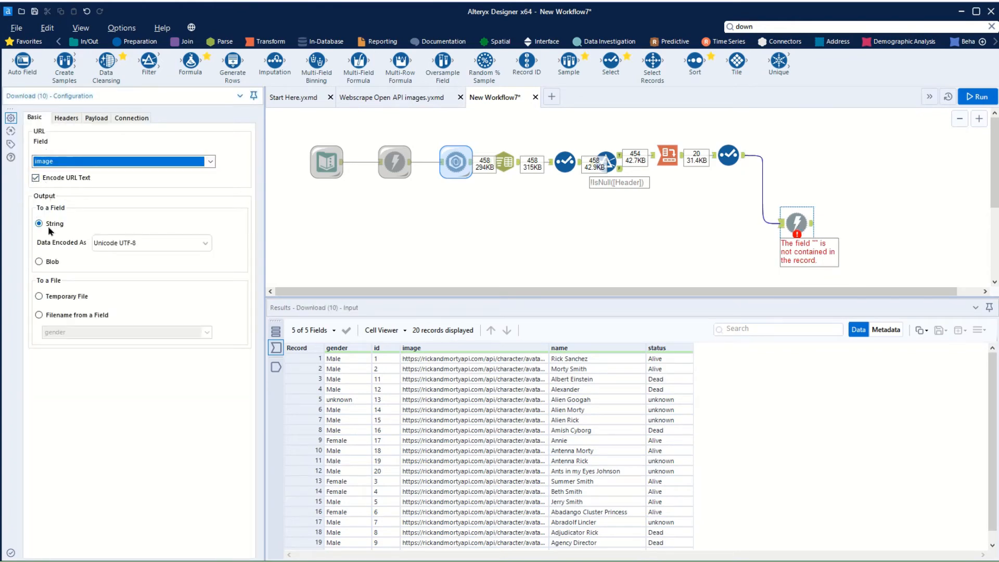
click(37, 264)
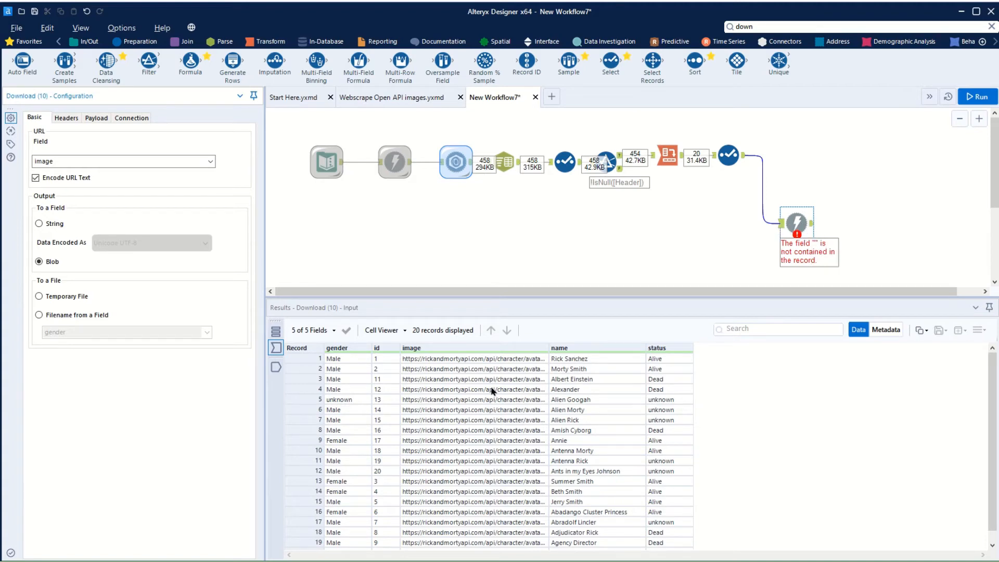
- Connect an Image tool after the new Download tool, followed by a Browse tool
click(766, 25)
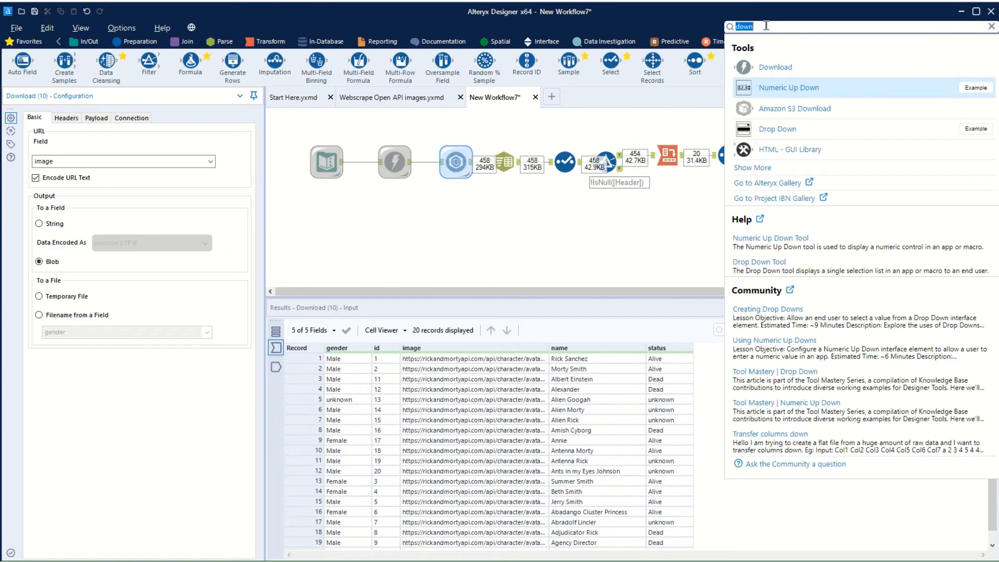
text(im)
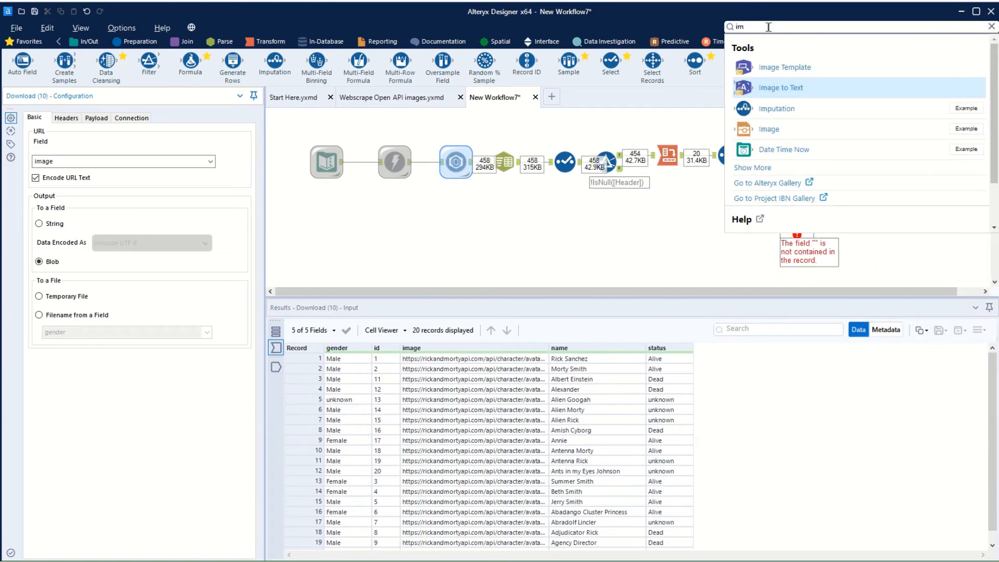
drag(785, 137, 836, 224)
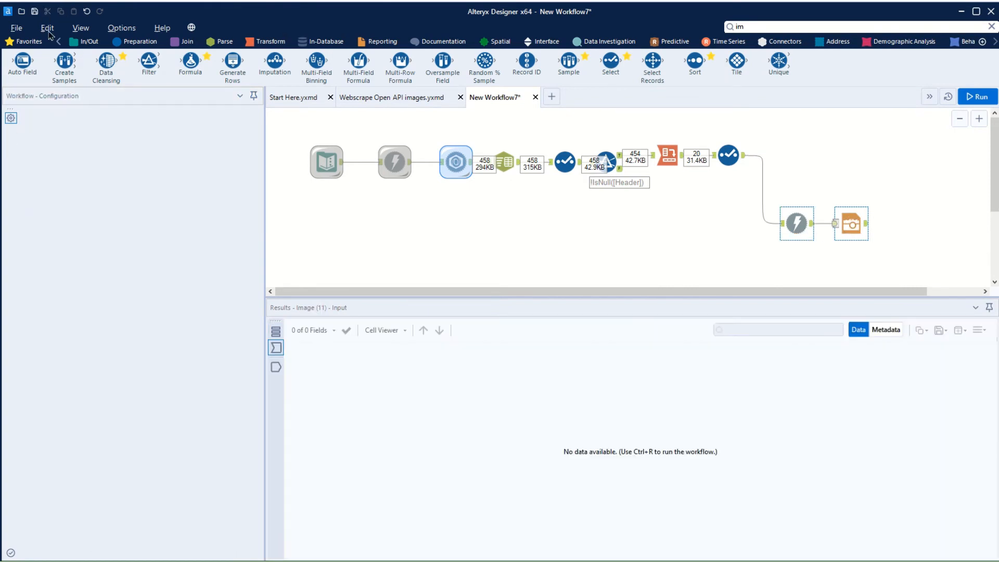
click(89, 45)
drag(29, 68, 906, 225)
- Configure the Image tool to get its image from the binary data in the DownloadData field
click(851, 223)
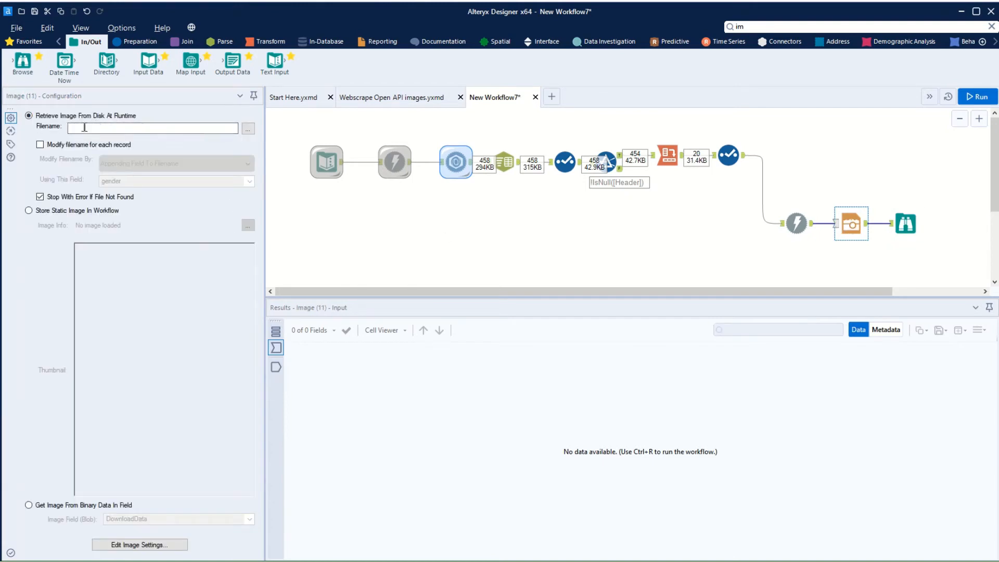
click(27, 505)
click(28, 505)
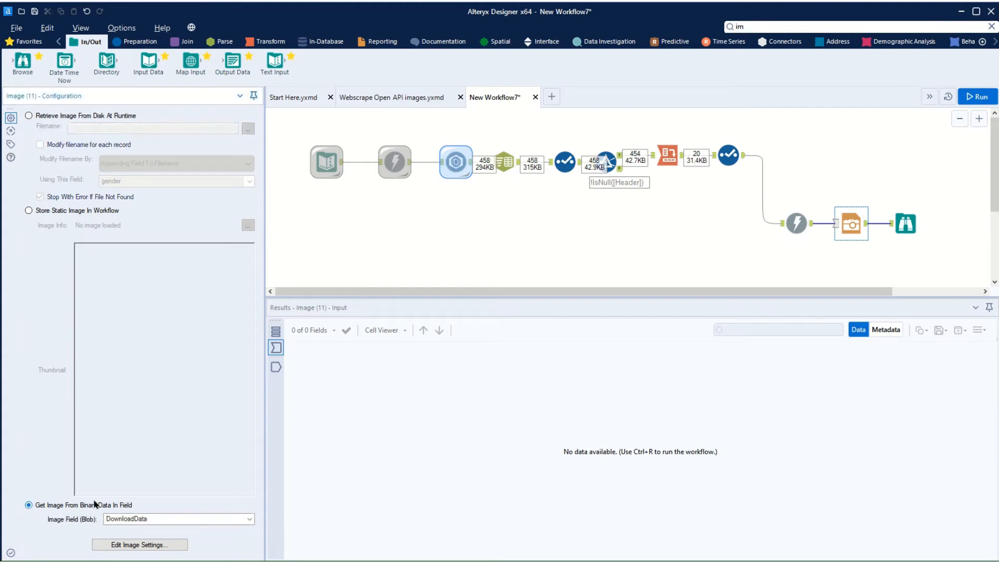
click(174, 525)
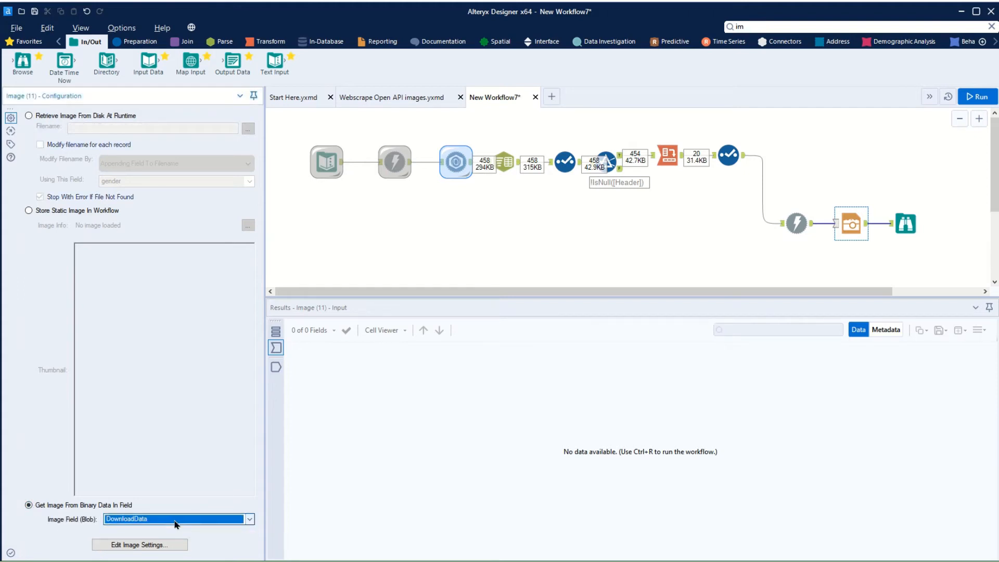
- Run the workflow and look through the downloaded character images in the Browse tool's report
click(899, 210)
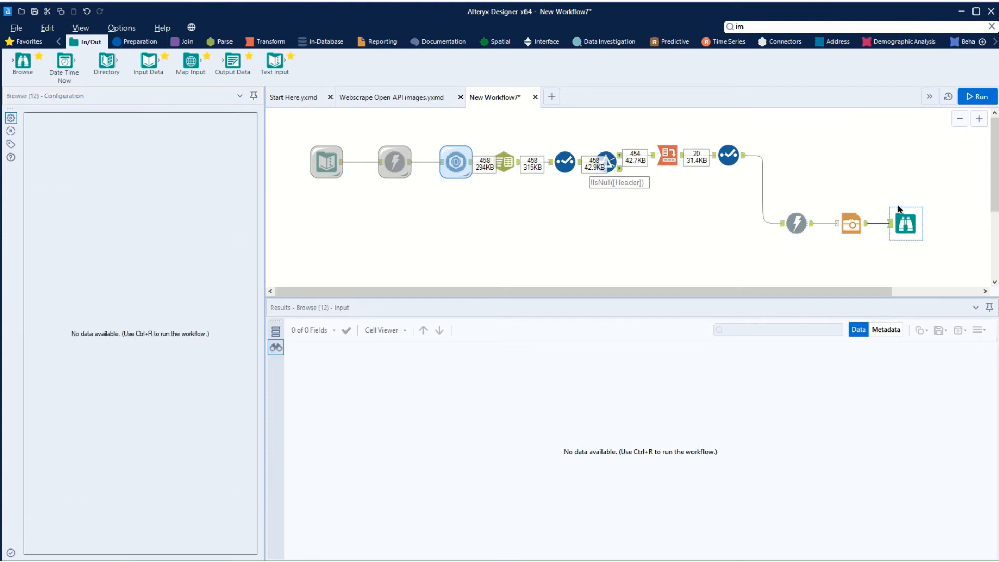
key(ctrl+r)
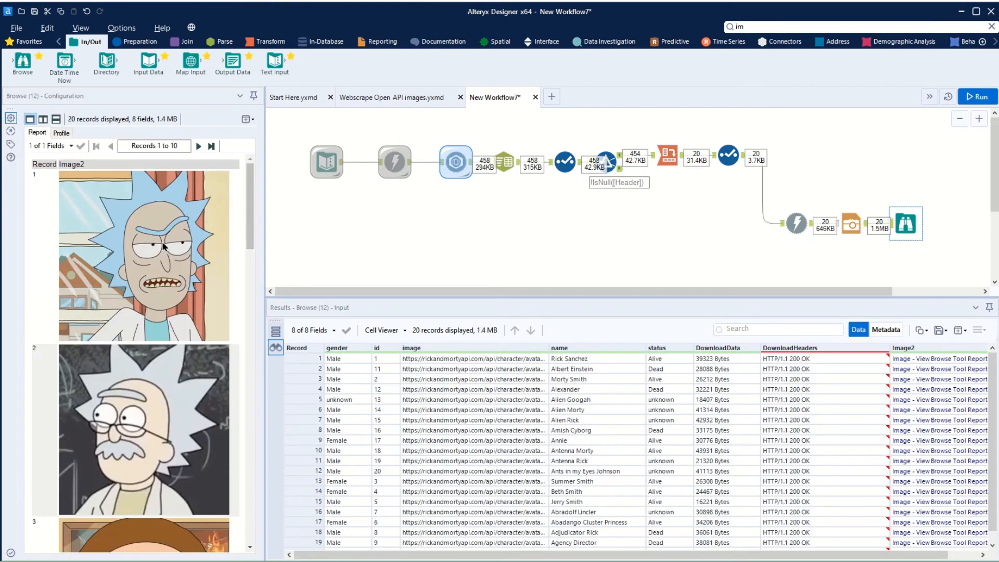
scroll(163, 246, down, 10)
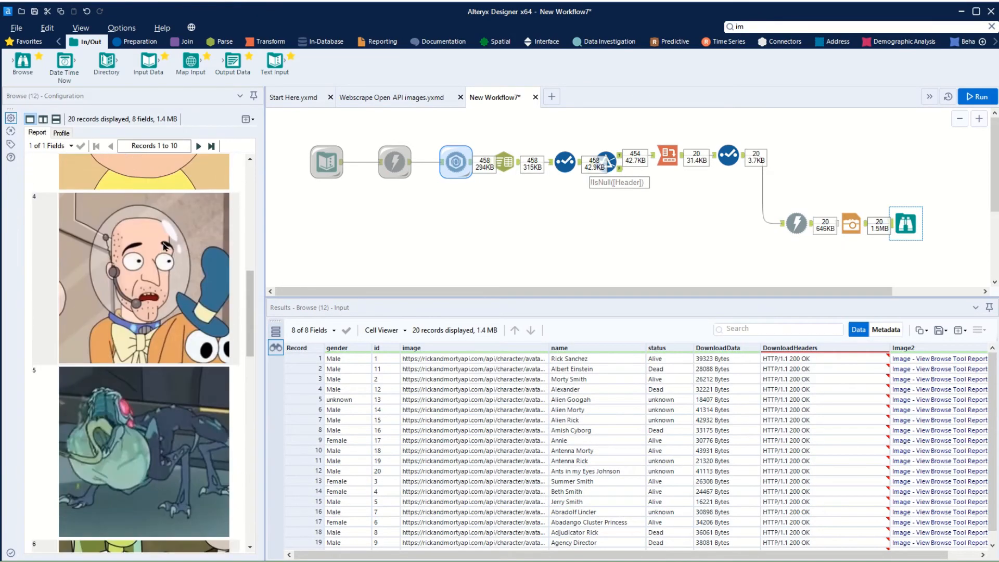
scroll(163, 246, up, 10)
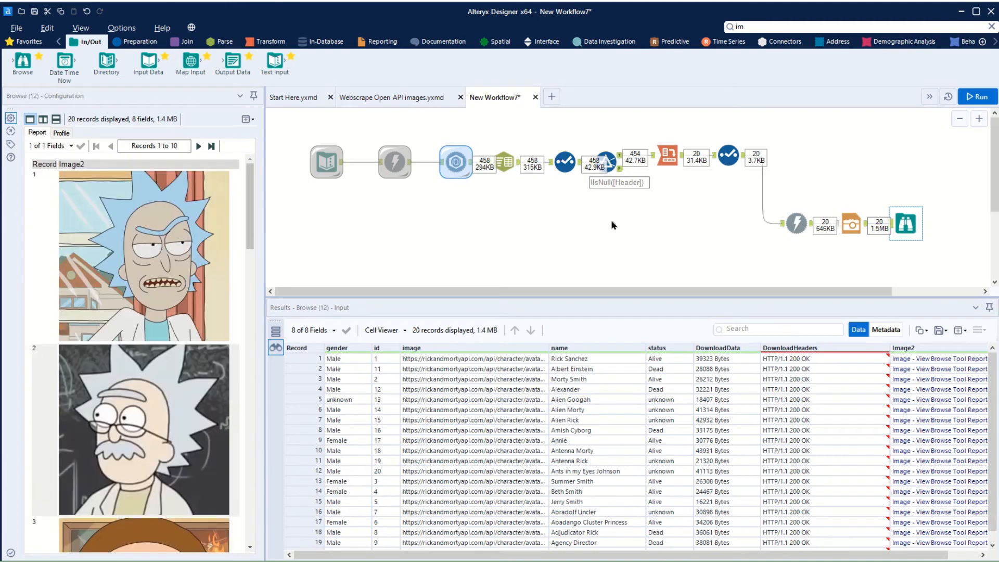
- Connect a Blob Output tool to the second Download tool, on a separate branch below the Image tool
drag(818, 300, 821, 341)
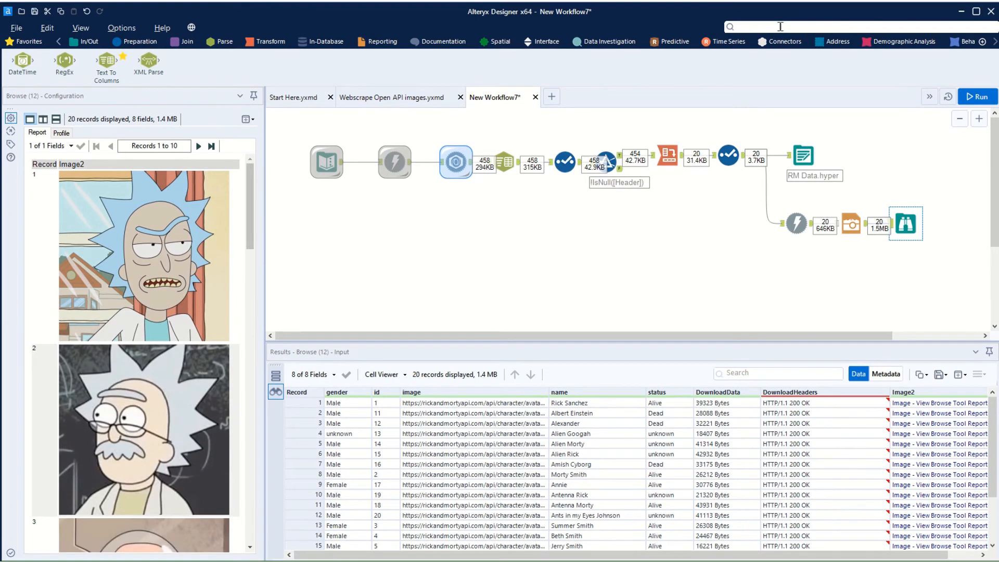
text(bl)
text(oc)
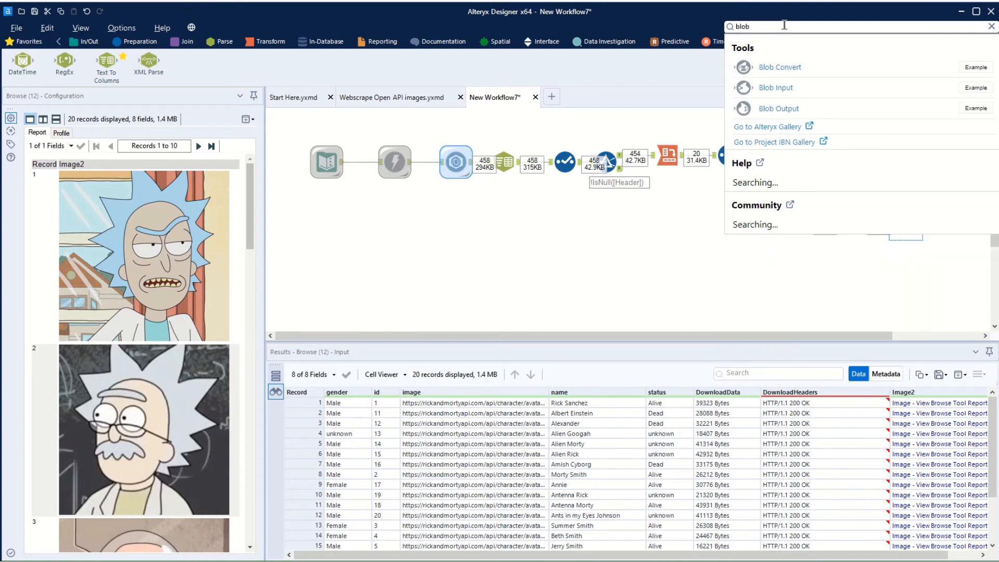
drag(778, 105, 904, 283)
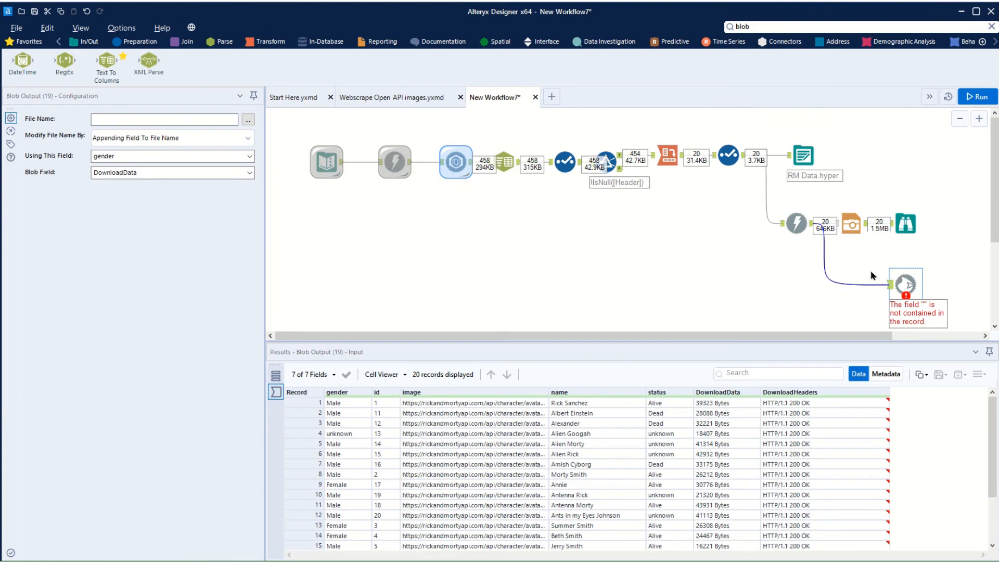
- Set the Blob Output file to Character.jpeg in the Rick and Morty Images folder, appending the id field to the file name
click(248, 120)
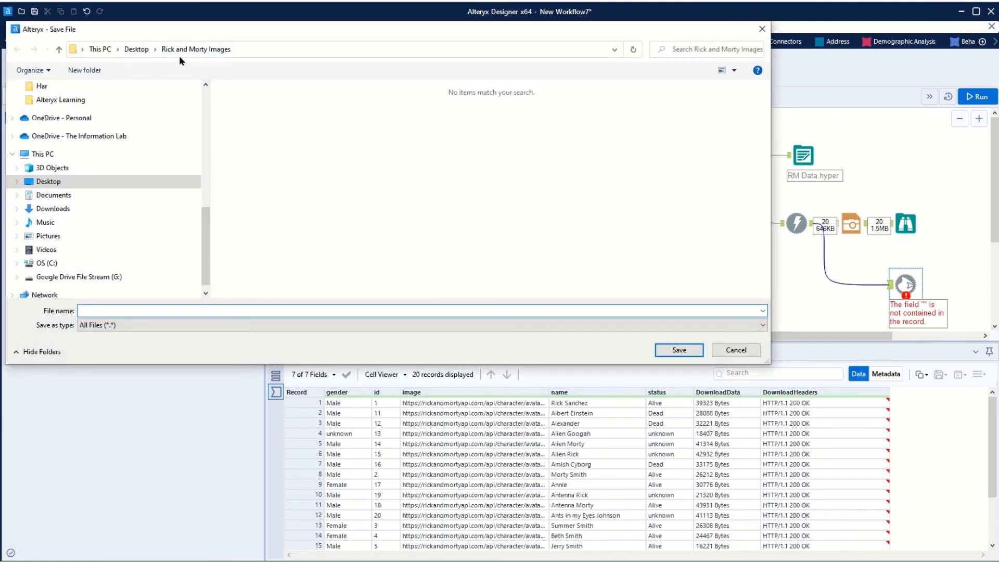
text(Cah)
click(679, 350)
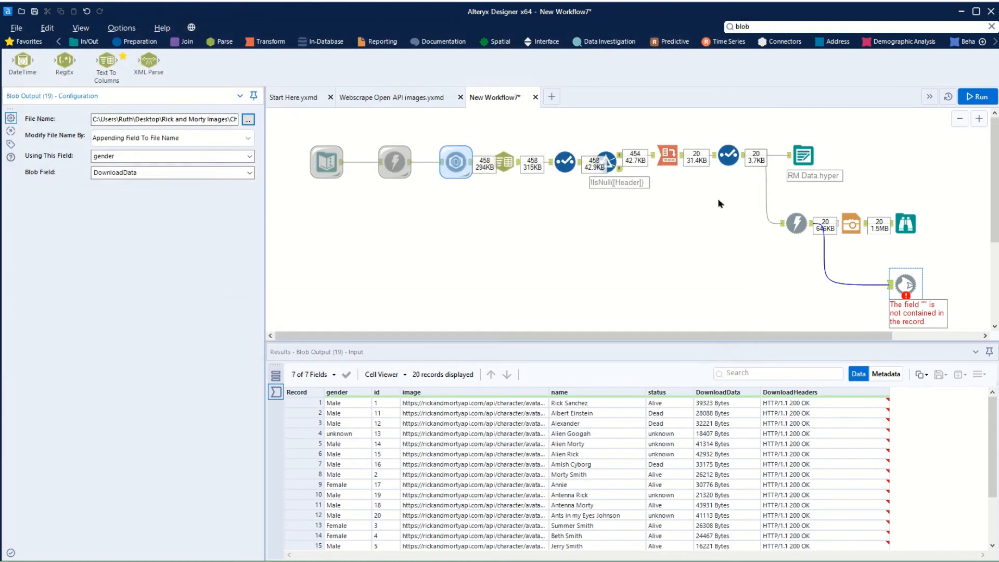
click(141, 156)
click(143, 175)
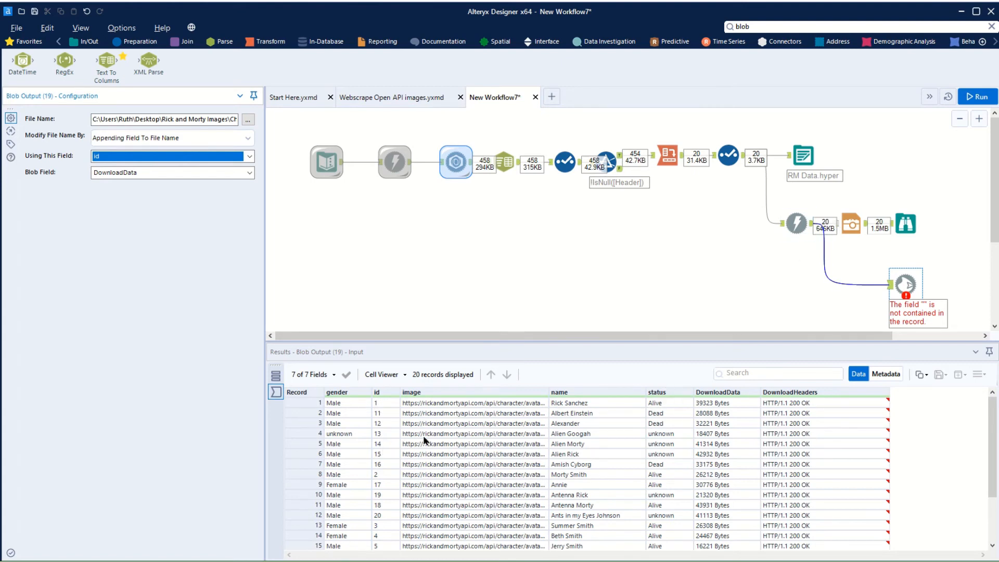
- Insert a RegEx tool on the connection between the second Download tool and the Blob Output tool
drag(549, 392, 588, 393)
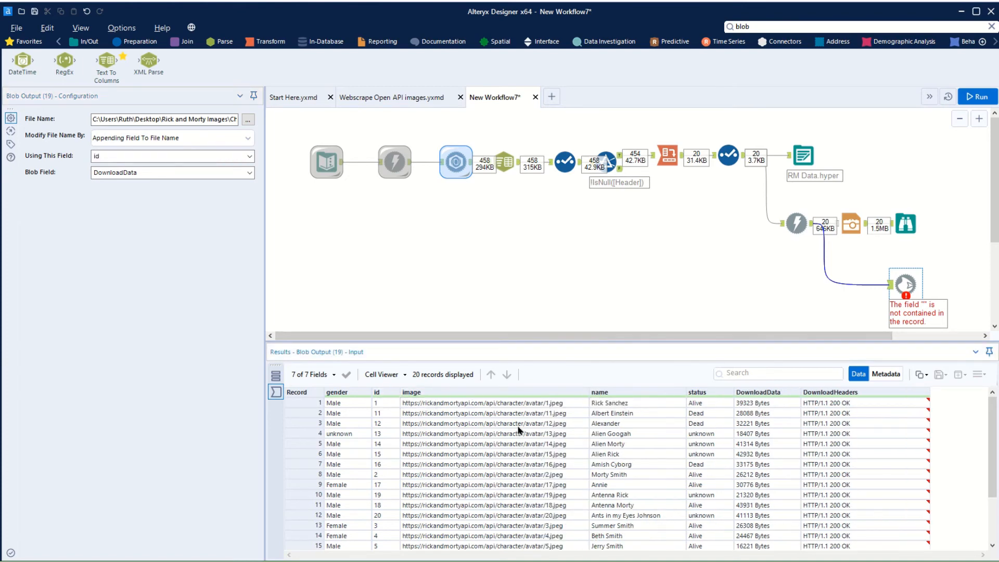
drag(64, 60, 844, 278)
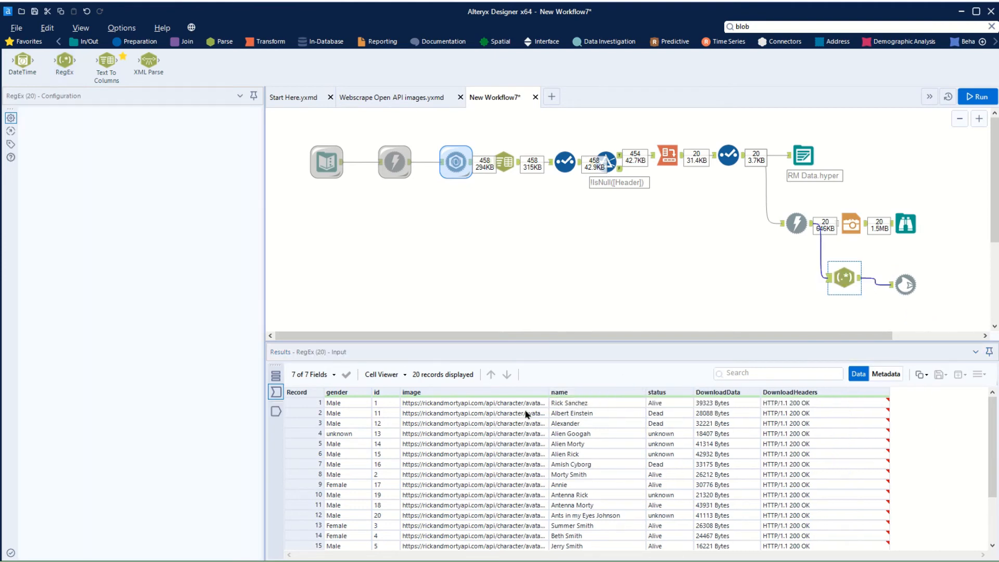
drag(549, 392, 575, 392)
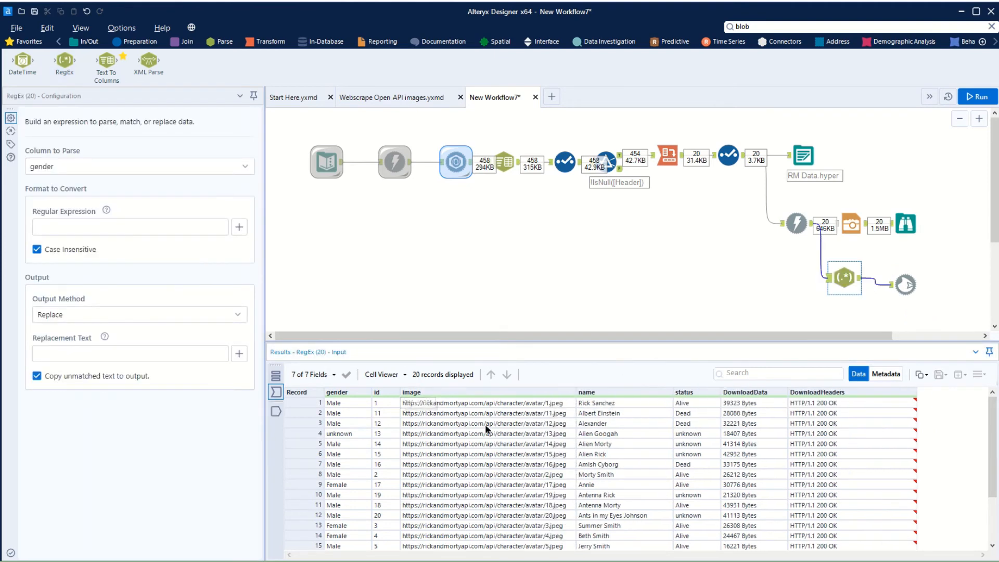
- Configure the RegEx tool to parse the image column with the regular expression \D*(\d*)\D*
click(121, 165)
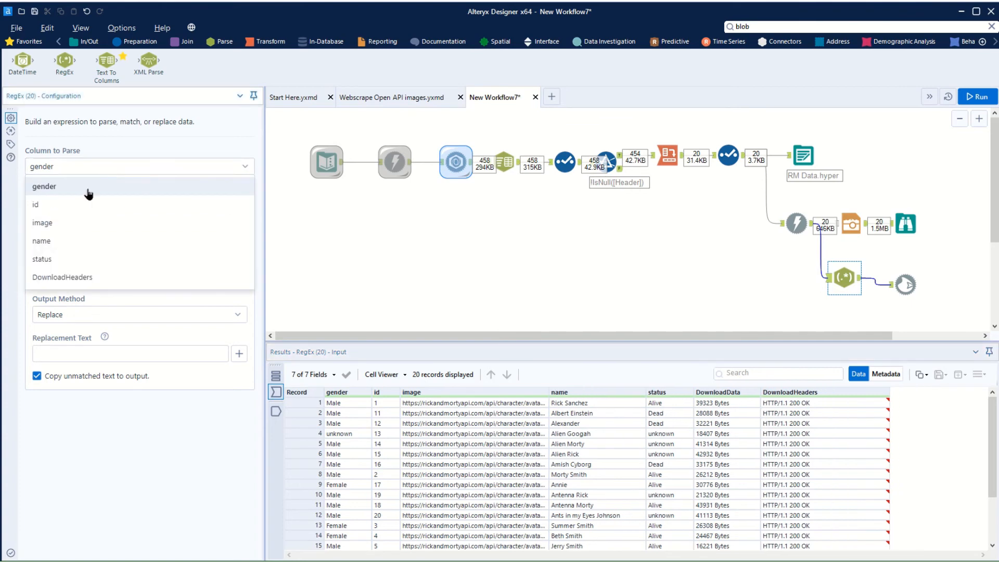
click(62, 227)
click(87, 229)
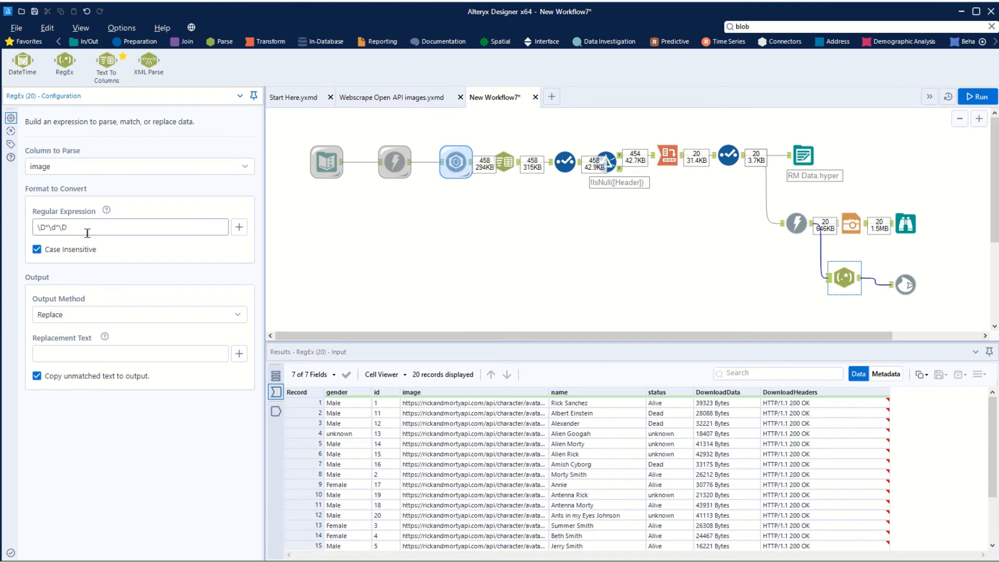
click(49, 227)
text(()
- Set the RegEx output method to Tokenize, splitting into 1 column with the output root name Character
click(68, 314)
click(70, 349)
click(145, 368)
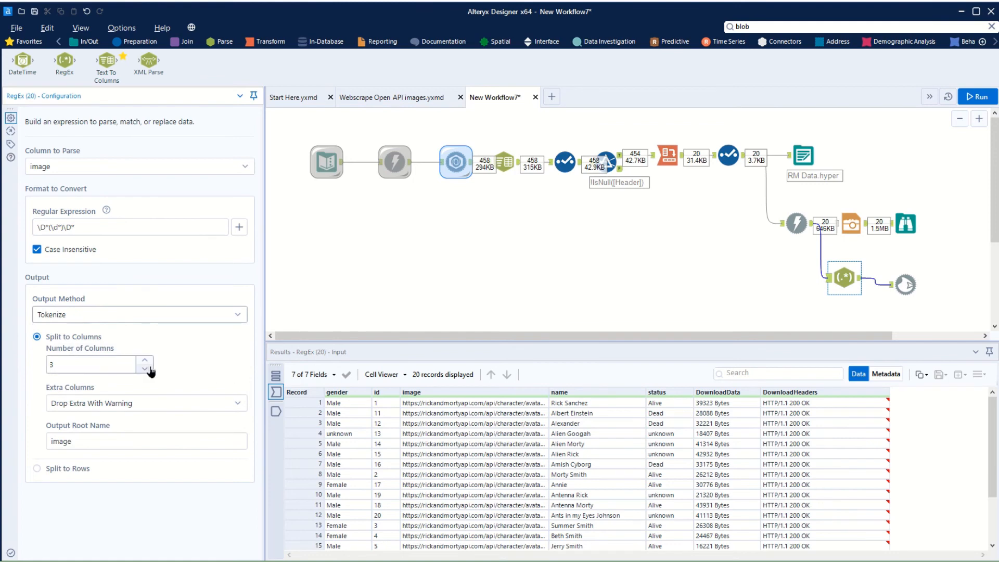
click(145, 368)
drag(92, 444, 27, 437)
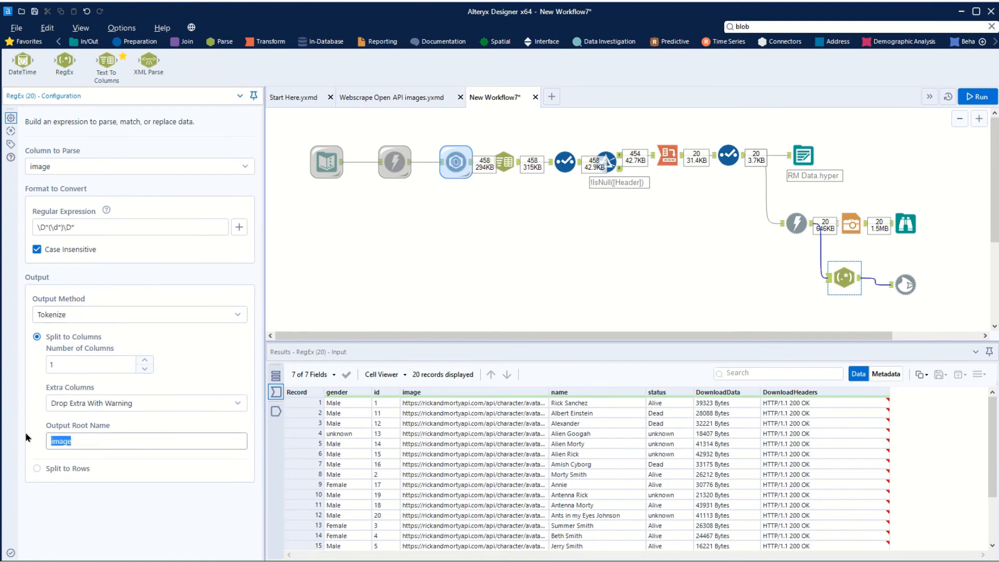
text(Cah)
click(873, 307)
- Align the Blob Output tool with the RegEx tool and append the Character1 field to its file name
drag(905, 280, 905, 274)
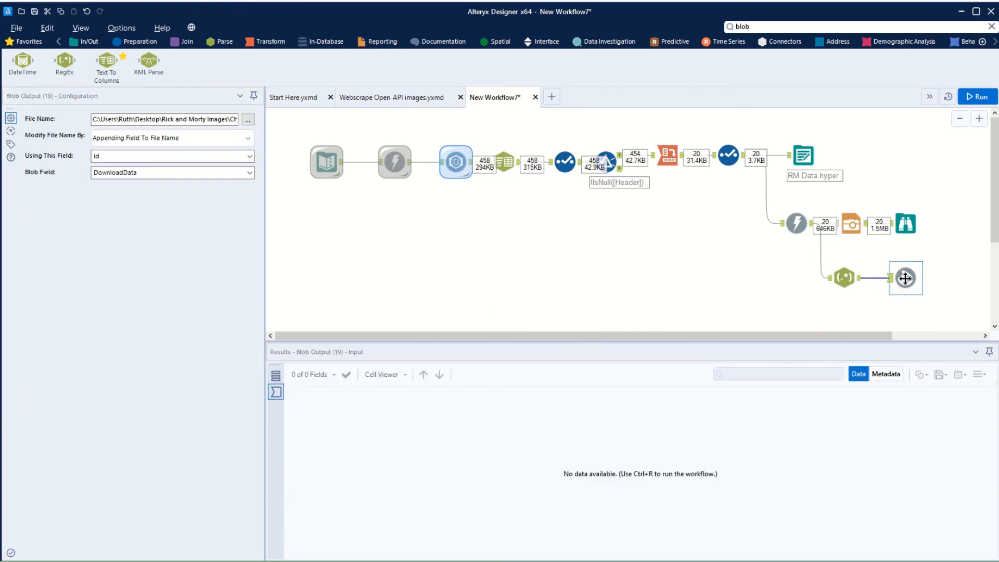
click(234, 120)
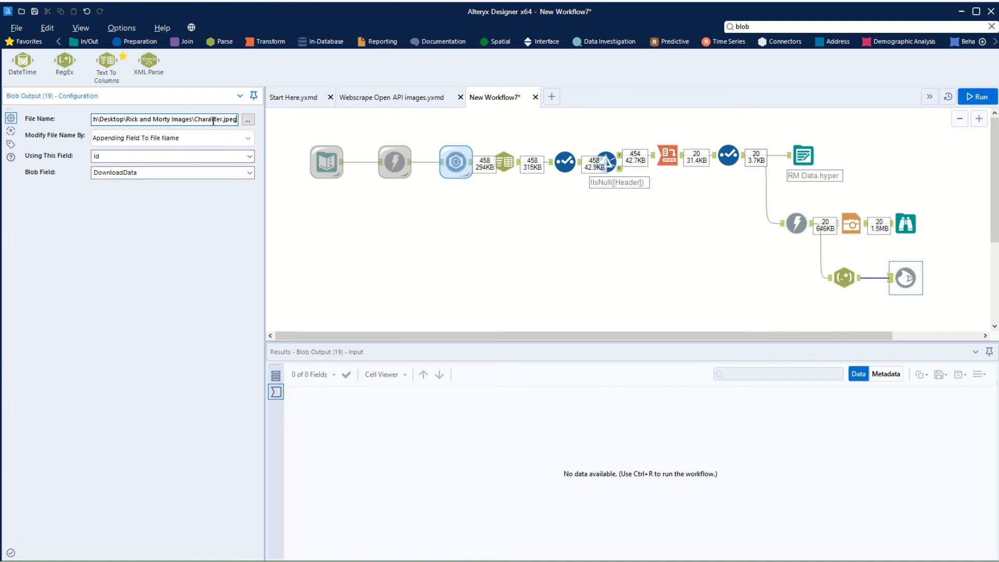
click(136, 156)
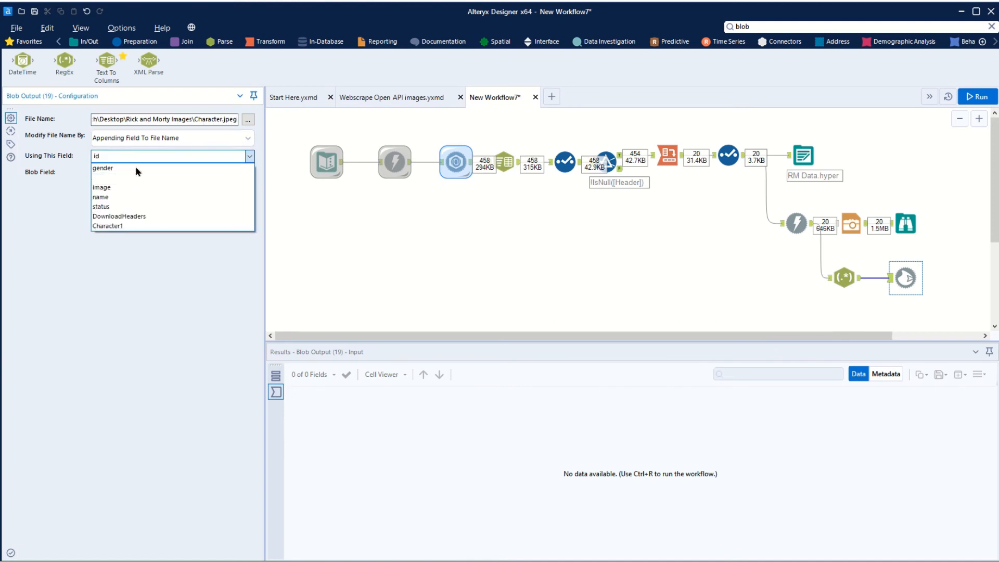
click(125, 225)
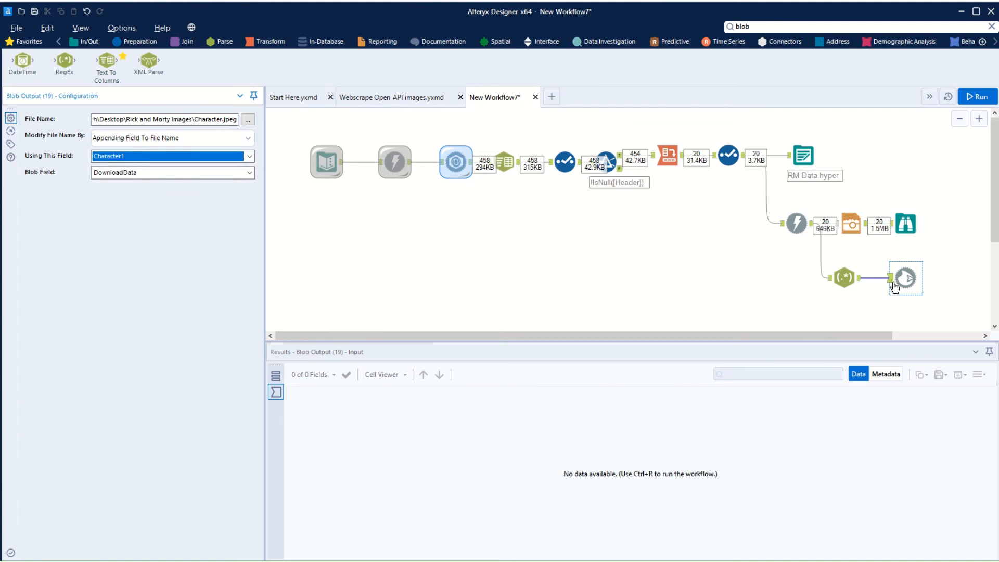
- Check the RM Data.hyper output configuration and run the workflow to write the data extract and character images
click(804, 156)
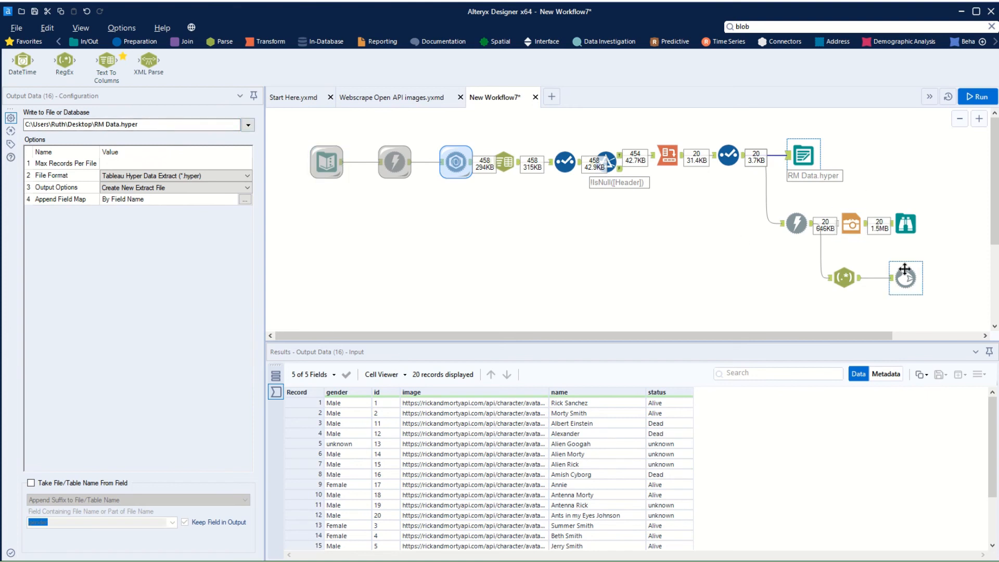
click(844, 281)
click(783, 299)
key(ctrl+r)
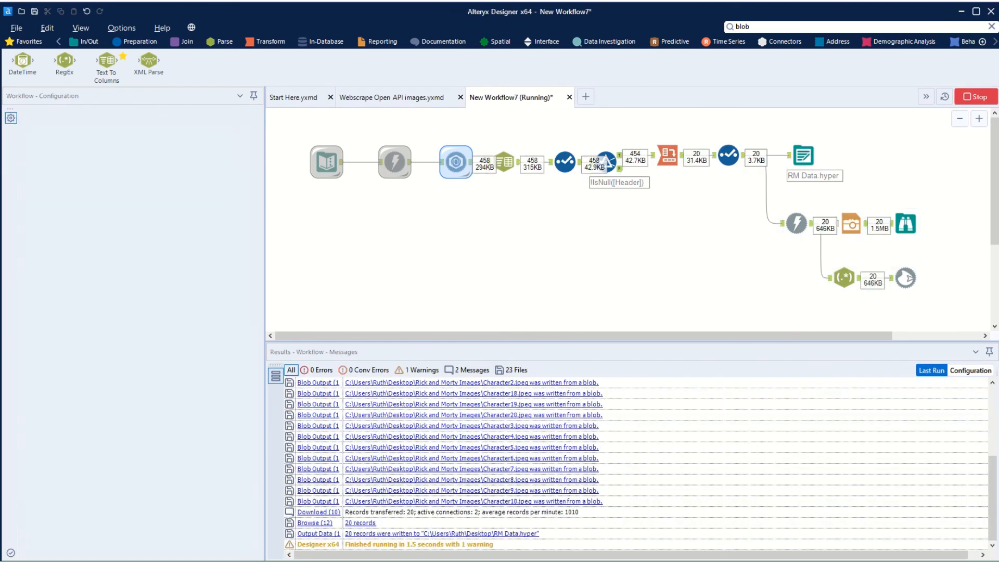
- Switch to File Explorer, inspect the saved images in the Desktop's Rick and Morty Images folder, and return to the workflow
click(333, 561)
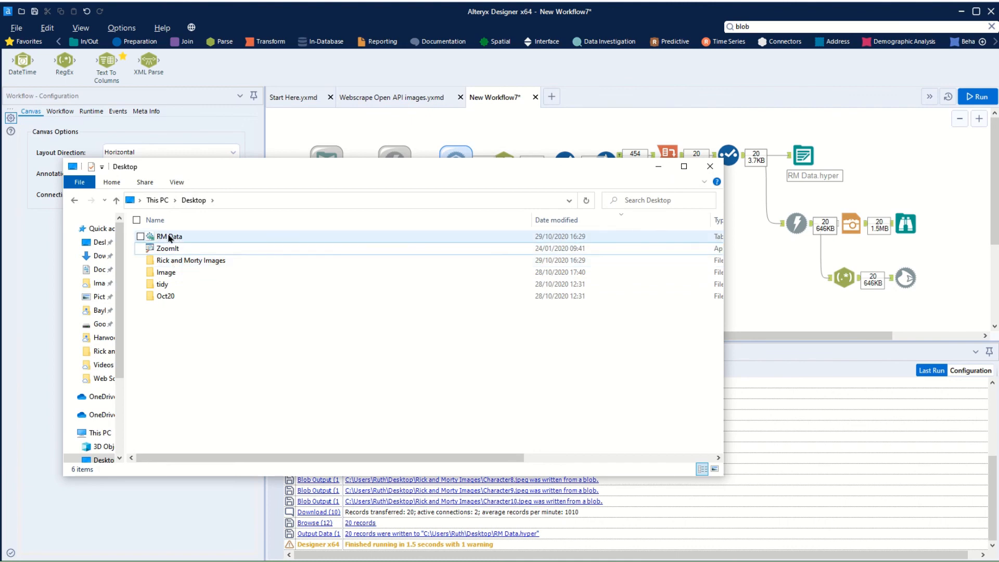
double_click(185, 262)
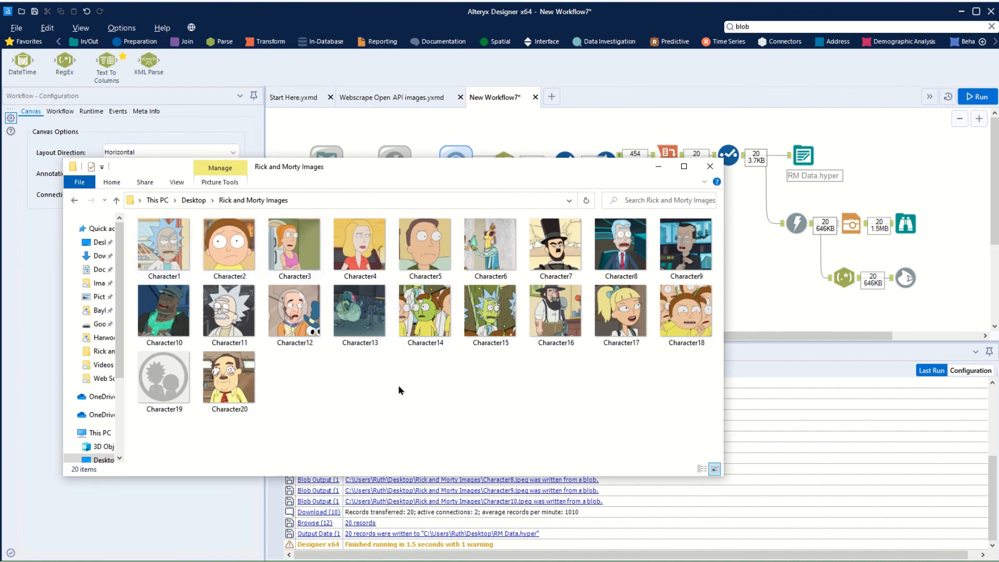
click(752, 266)
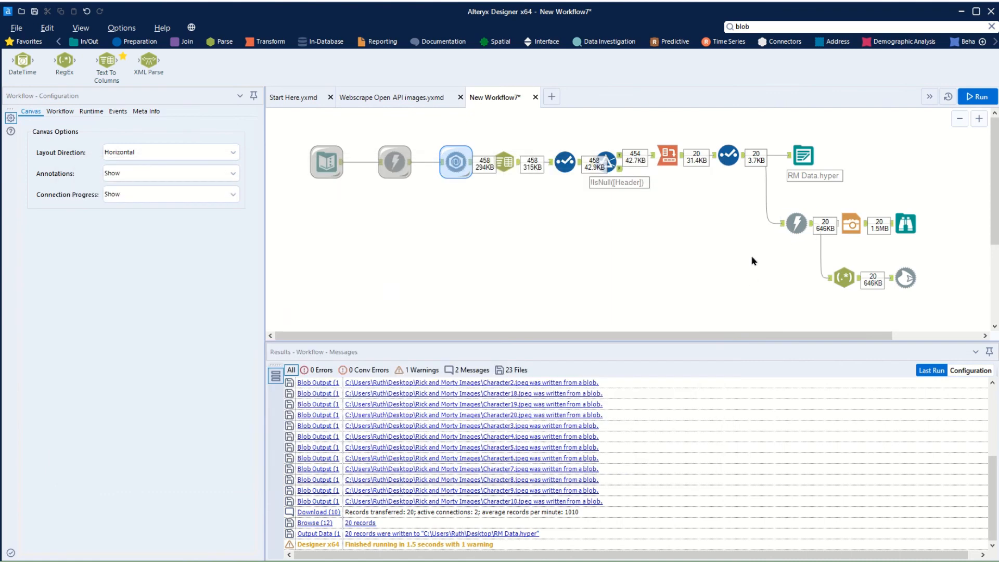